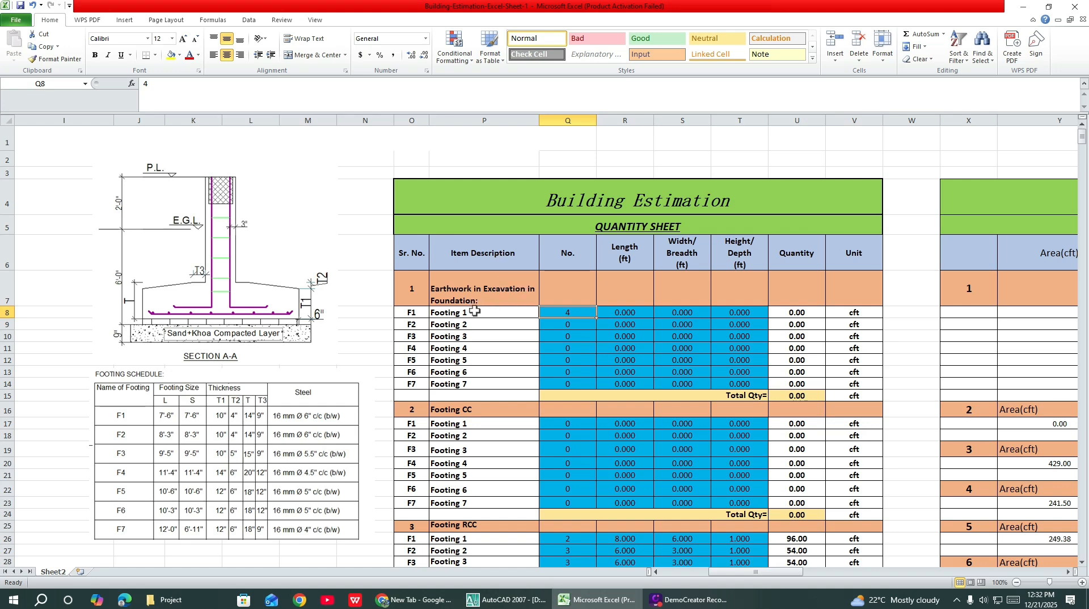
# Review the quantity sheet's item sections from foundation excavation through stair RCC, along with the footing section drawing and schedule
pyautogui.scroll(-5, 474, 312)
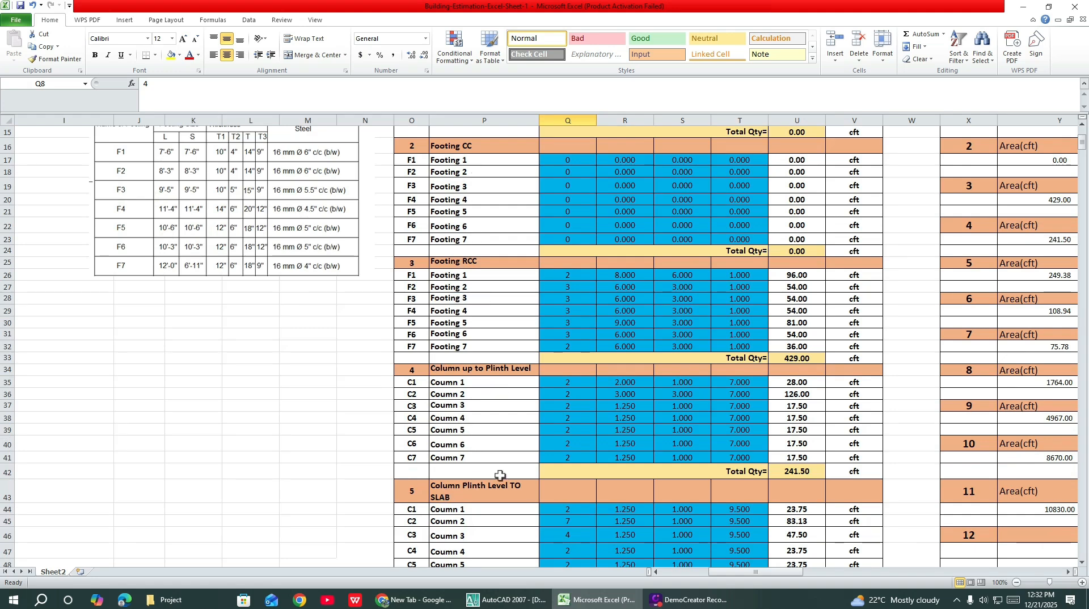
pyautogui.scroll(-5, 499, 477)
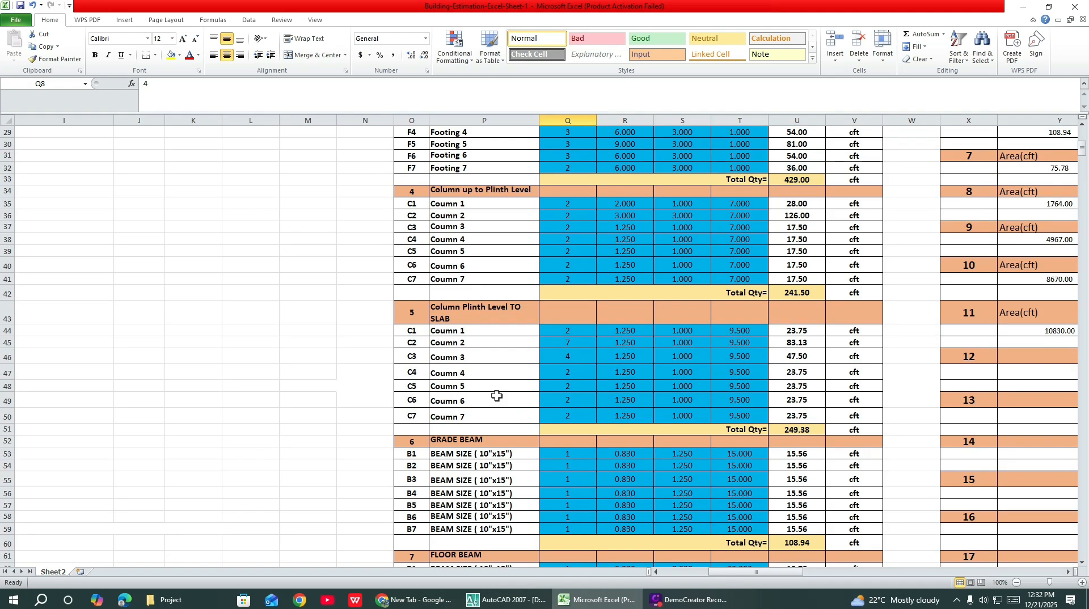
pyautogui.scroll(-3, 496, 397)
pyautogui.scroll(-2, 463, 423)
pyautogui.scroll(-2, 464, 422)
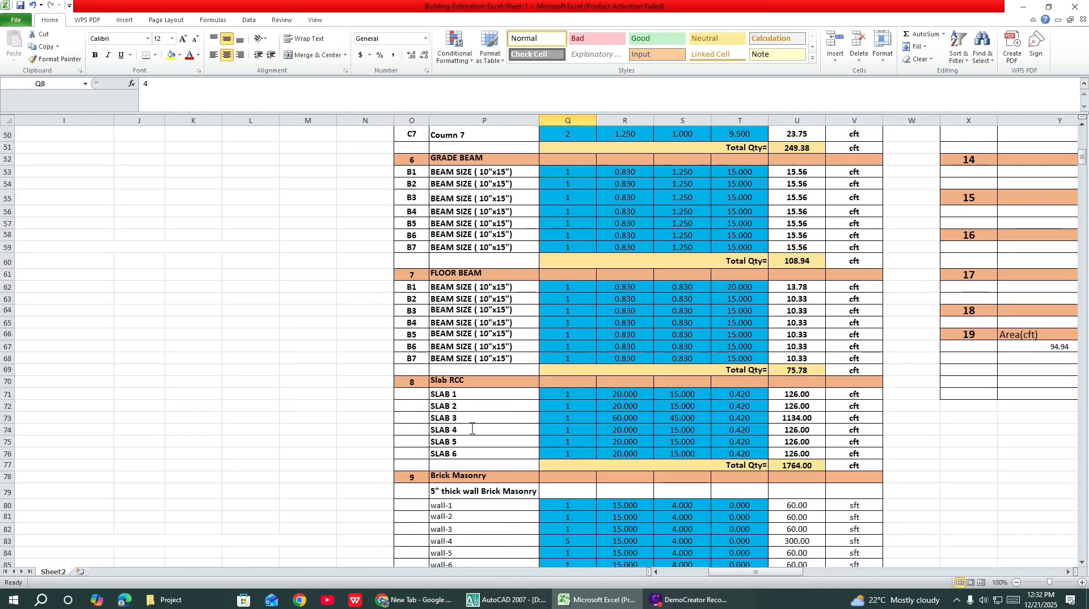
pyautogui.scroll(-2, 472, 431)
pyautogui.scroll(-5, 464, 448)
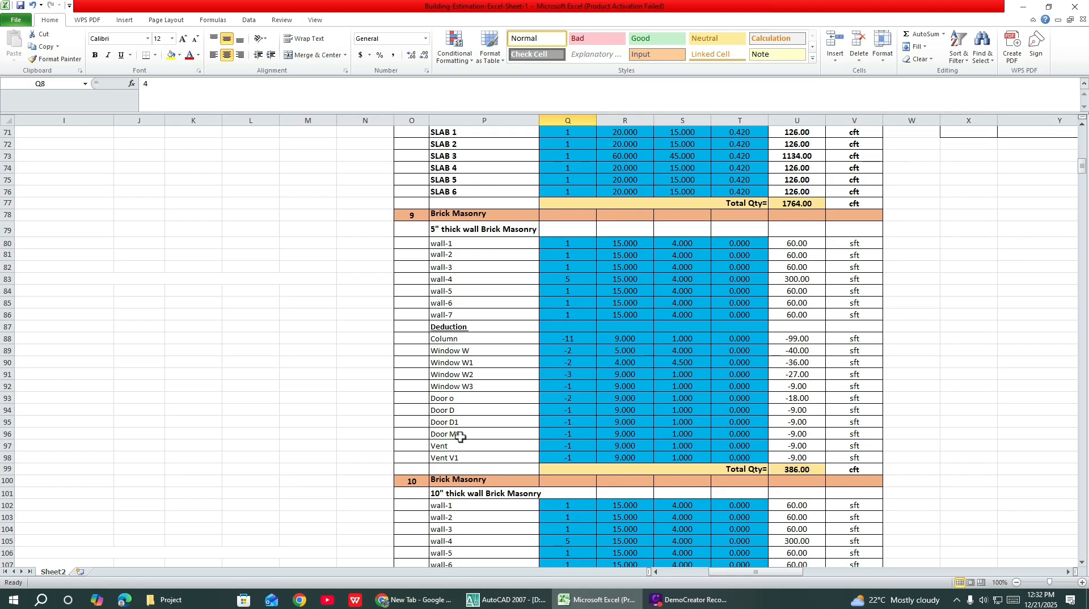
pyautogui.scroll(-5, 499, 324)
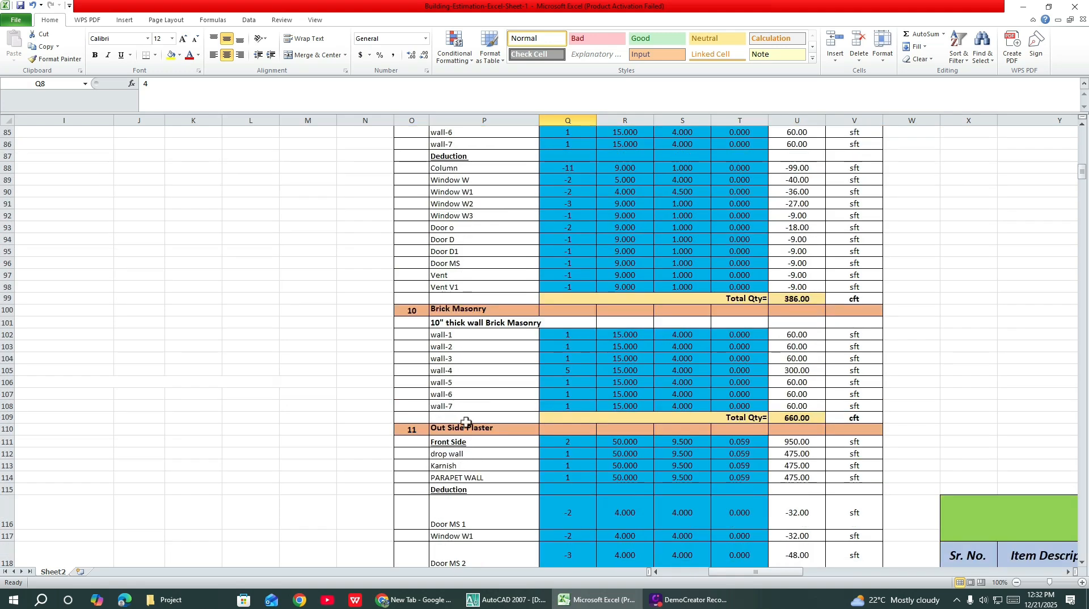
pyautogui.scroll(-7, 470, 419)
pyautogui.scroll(-20, 482, 411)
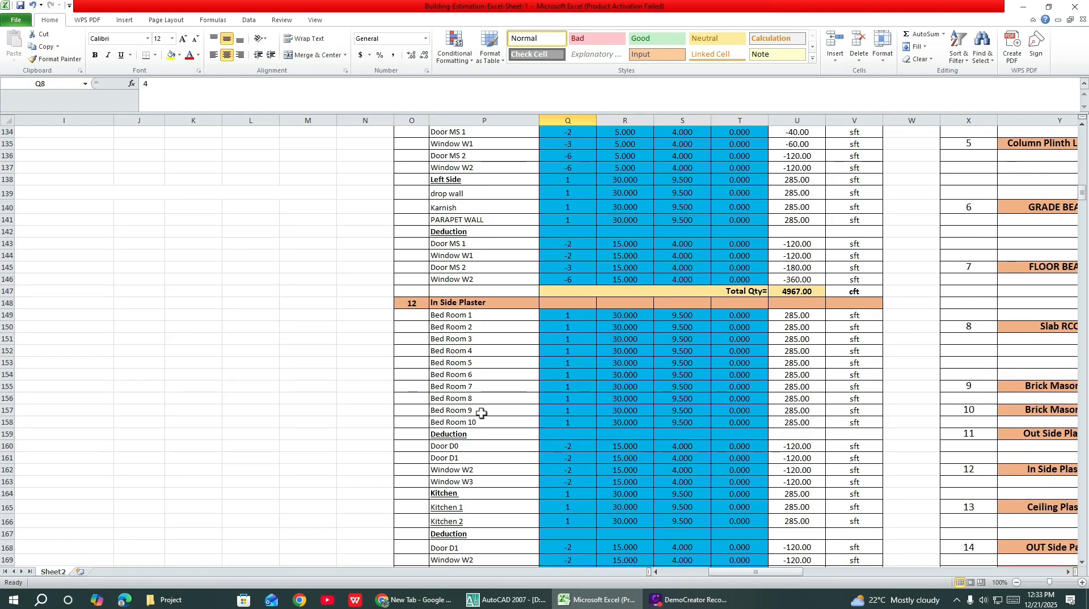
pyautogui.scroll(-6, 487, 413)
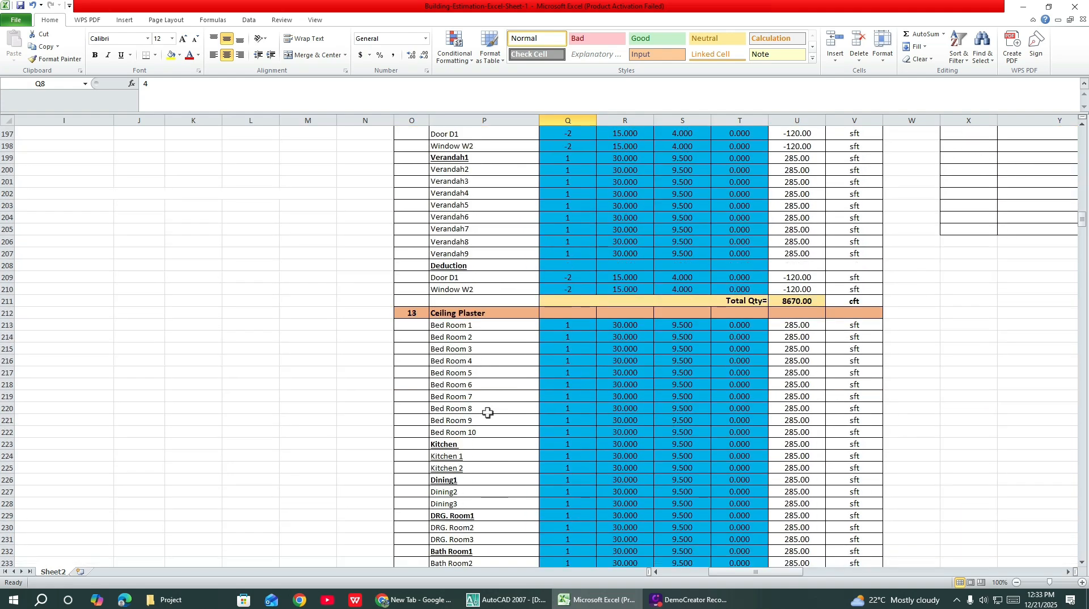
pyautogui.scroll(-8, 490, 363)
pyautogui.scroll(-12, 488, 368)
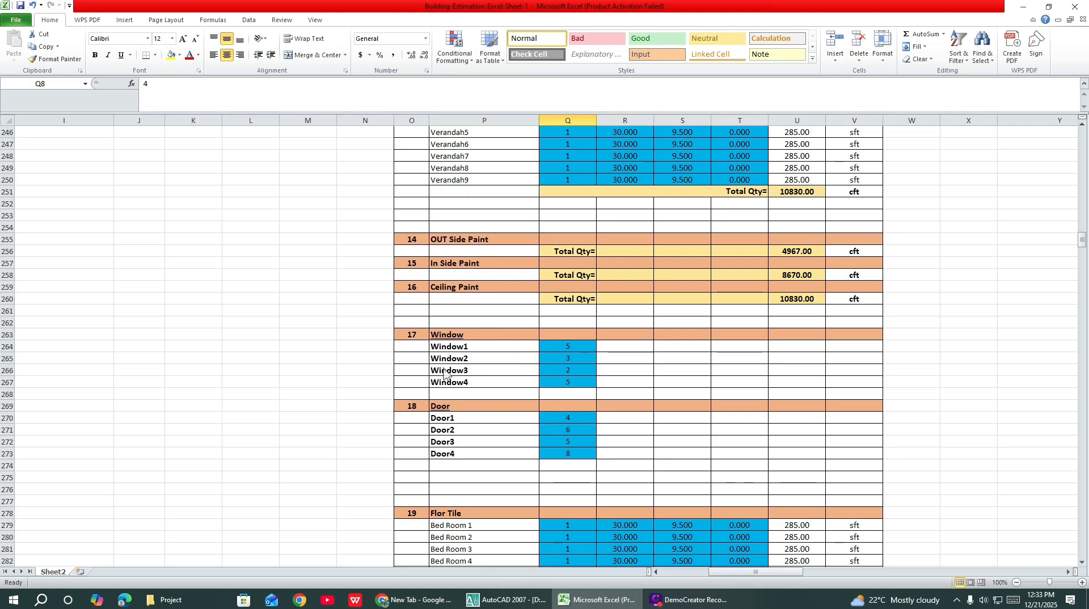
pyautogui.scroll(-2, 442, 370)
pyautogui.scroll(-5, 439, 442)
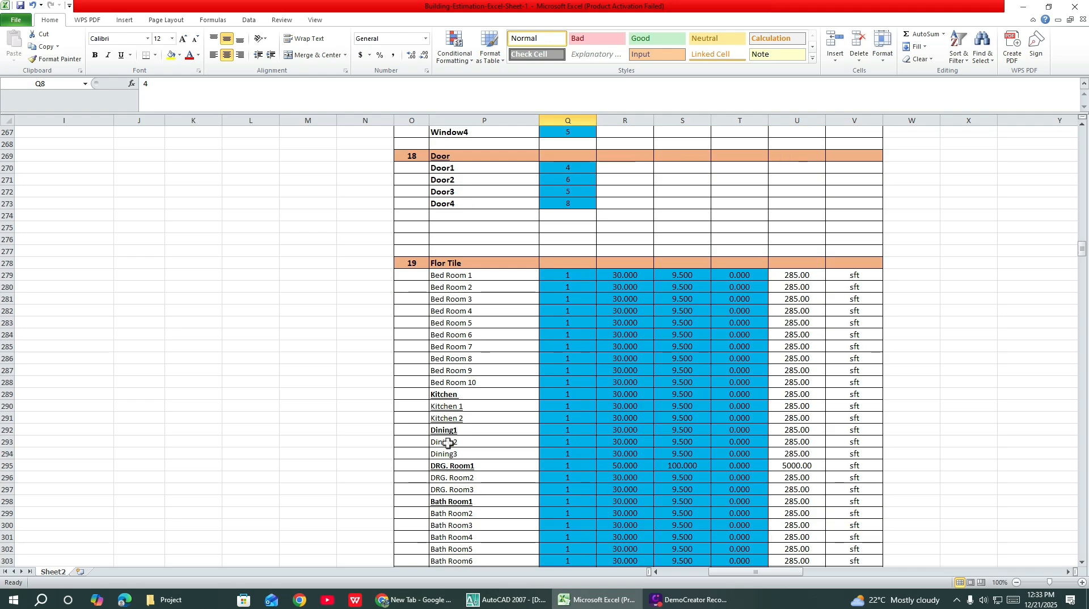
pyautogui.scroll(-12, 441, 440)
pyautogui.scroll(-5, 441, 439)
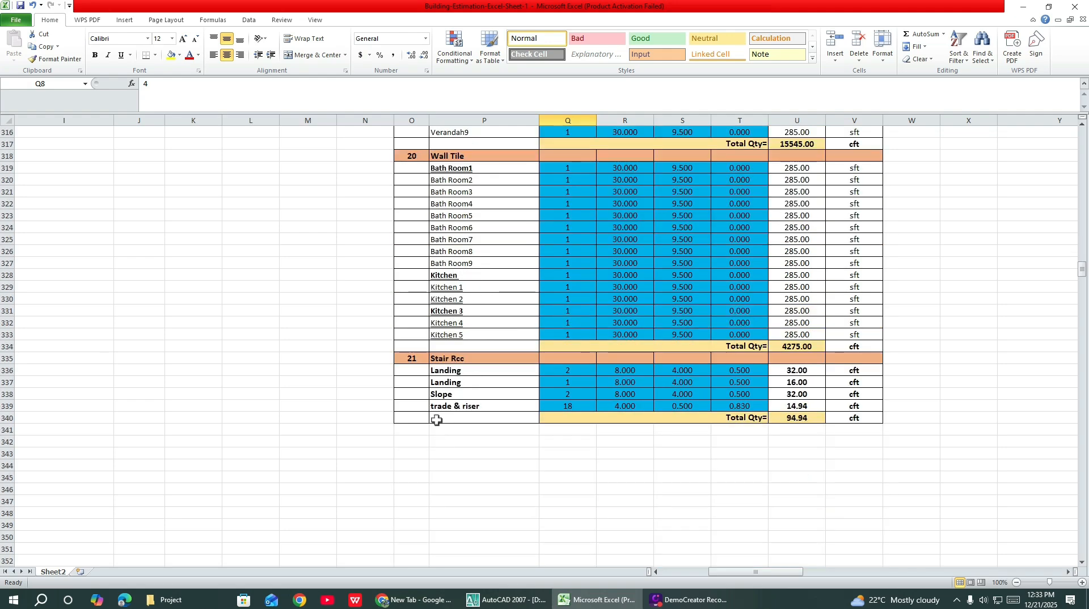
pyautogui.scroll(20, 478, 359)
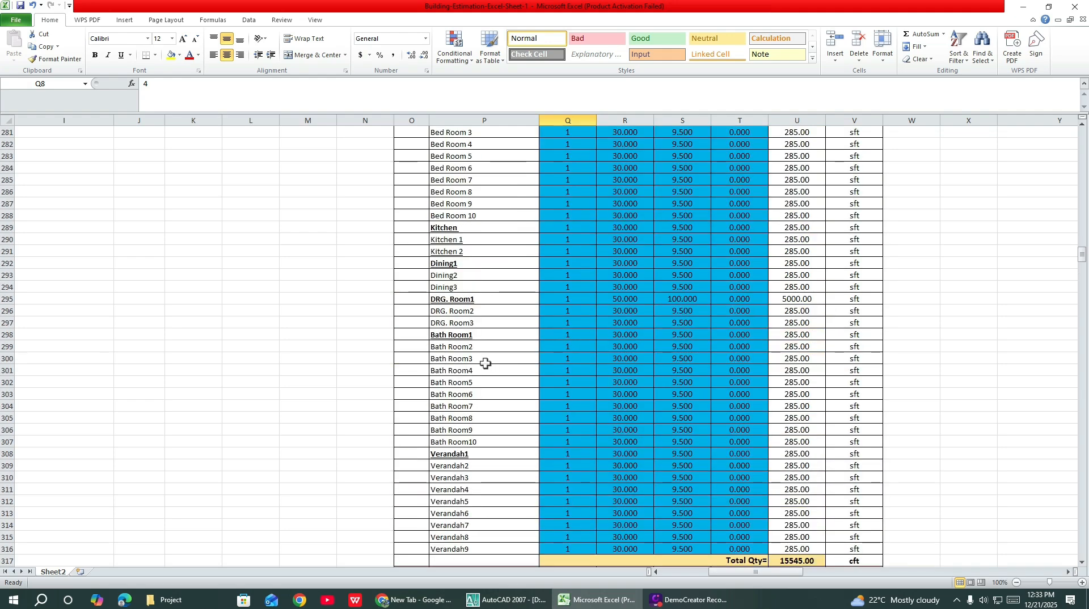
pyautogui.scroll(20, 490, 374)
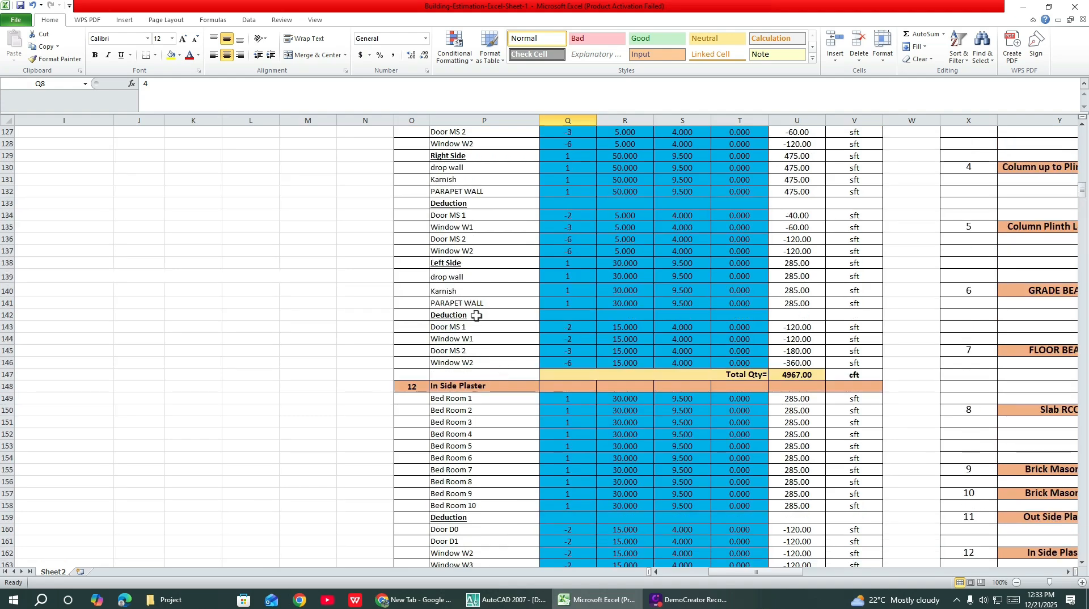
pyautogui.scroll(20, 477, 311)
pyautogui.scroll(19, 477, 311)
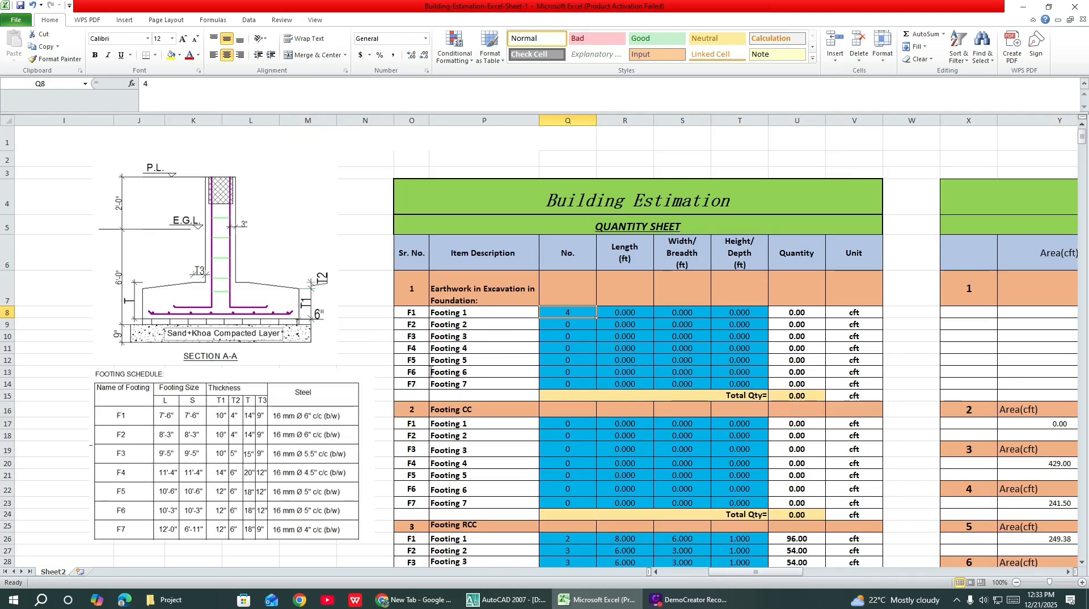
pyautogui.scroll(-2, 301, 379)
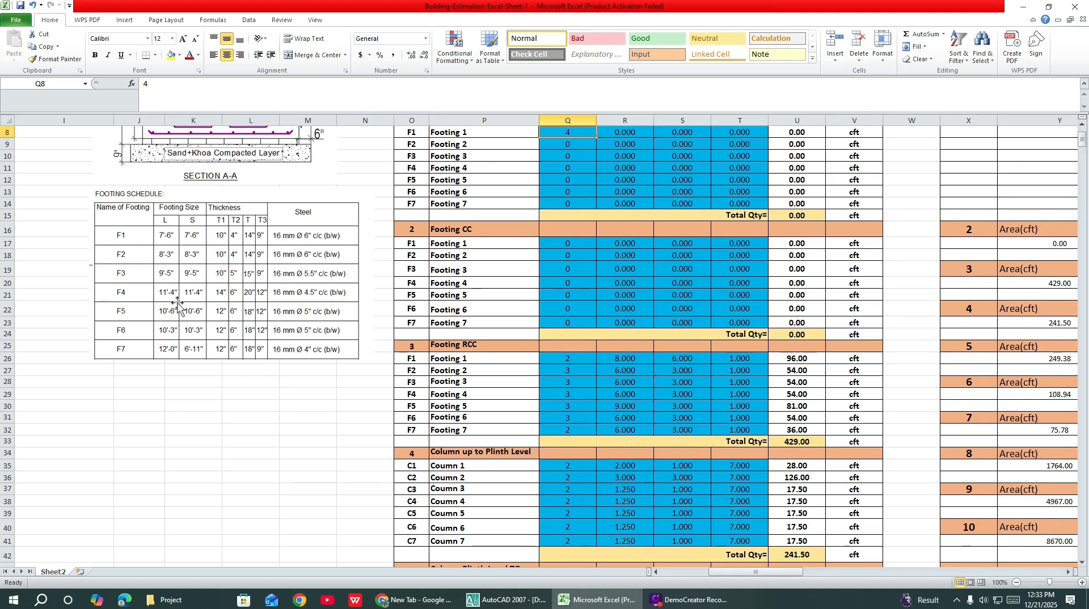
pyautogui.scroll(2, 178, 300)
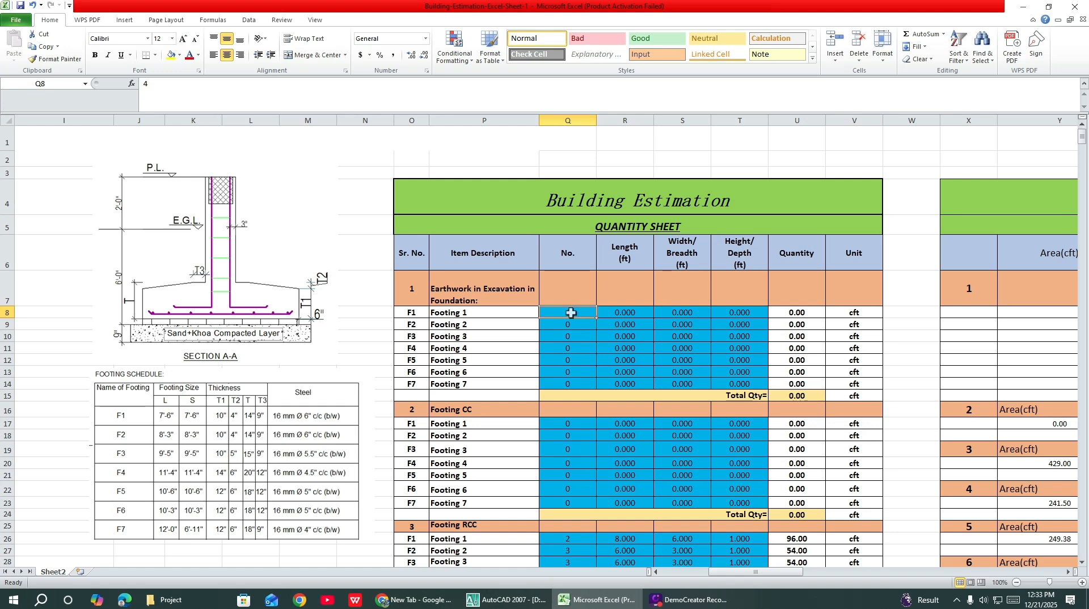
# Enter 7.5 ft as the excavation length for Footing 1
pyautogui.click(620, 312)
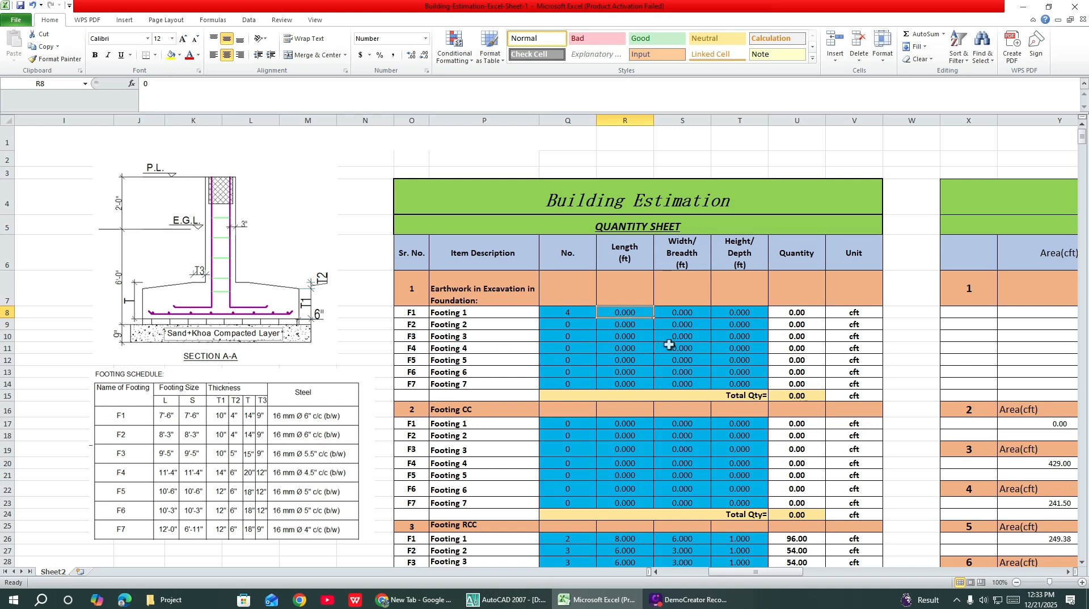
pyautogui.write('4')
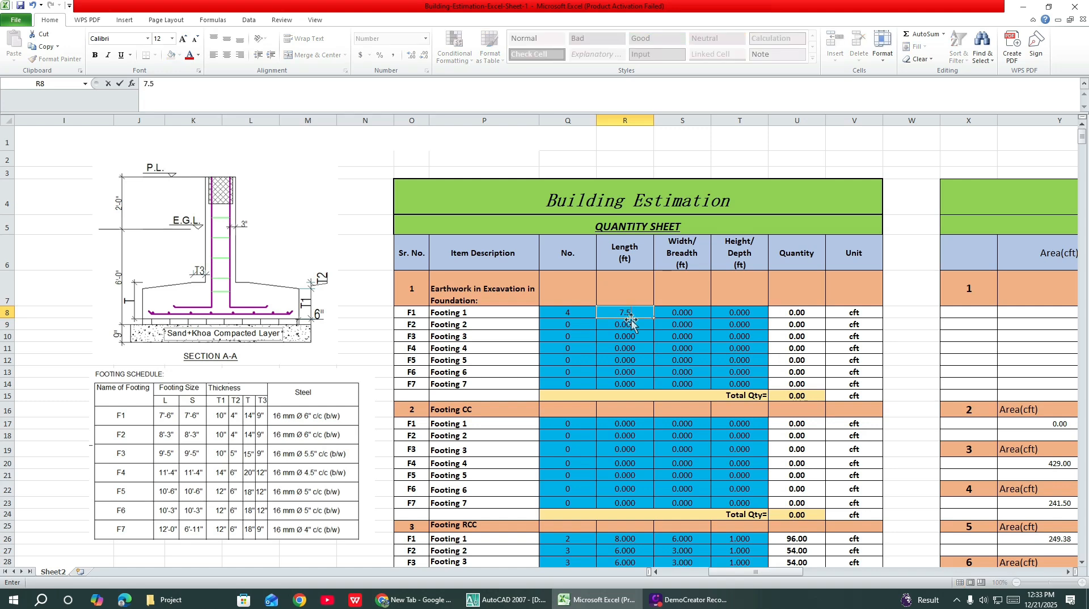
pyautogui.click(683, 313)
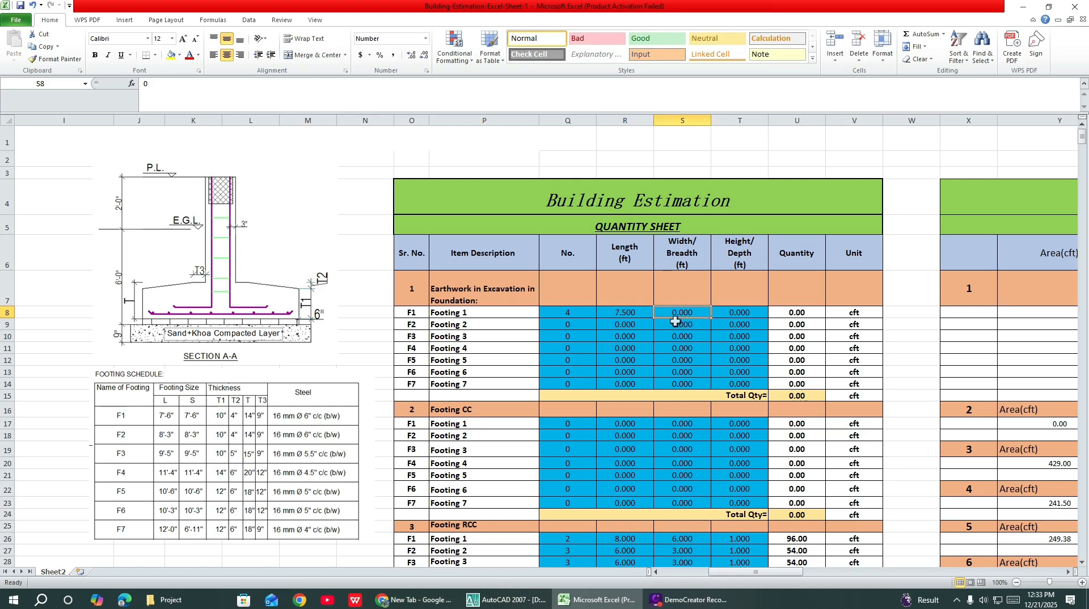
# Set Footing 1's excavation length and width to 8.5 ft each and its depth to 6.75 ft
pyautogui.click(623, 313)
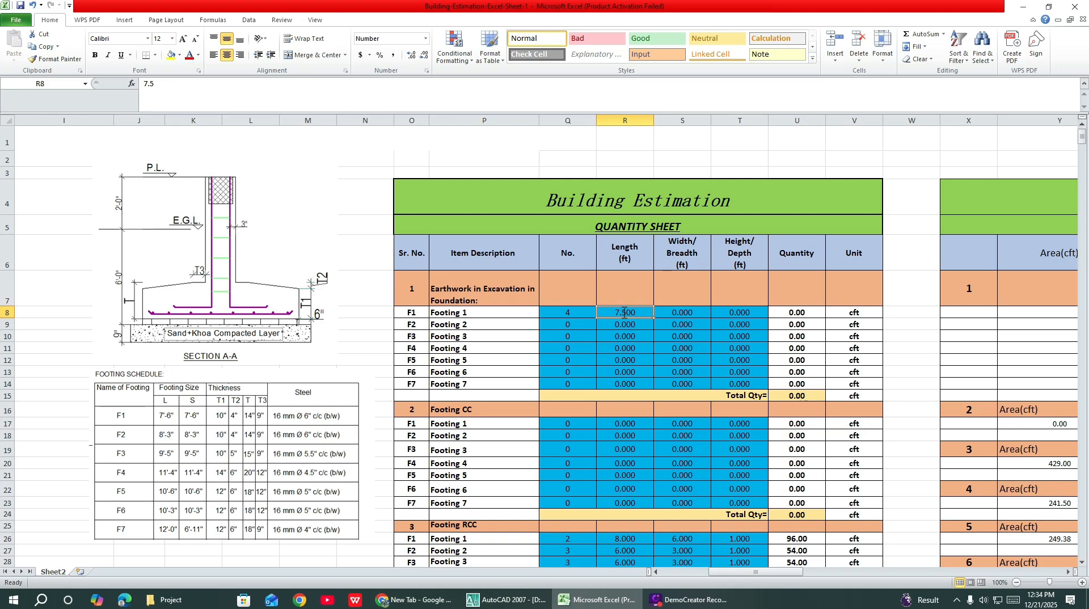
pyautogui.write('8.5')
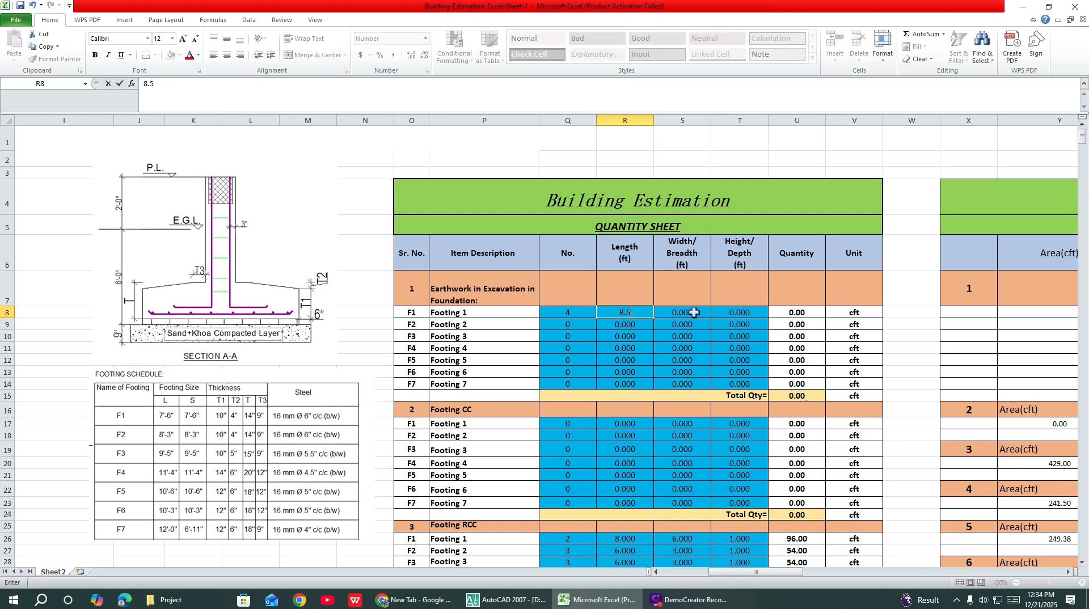
pyautogui.press('Tab')
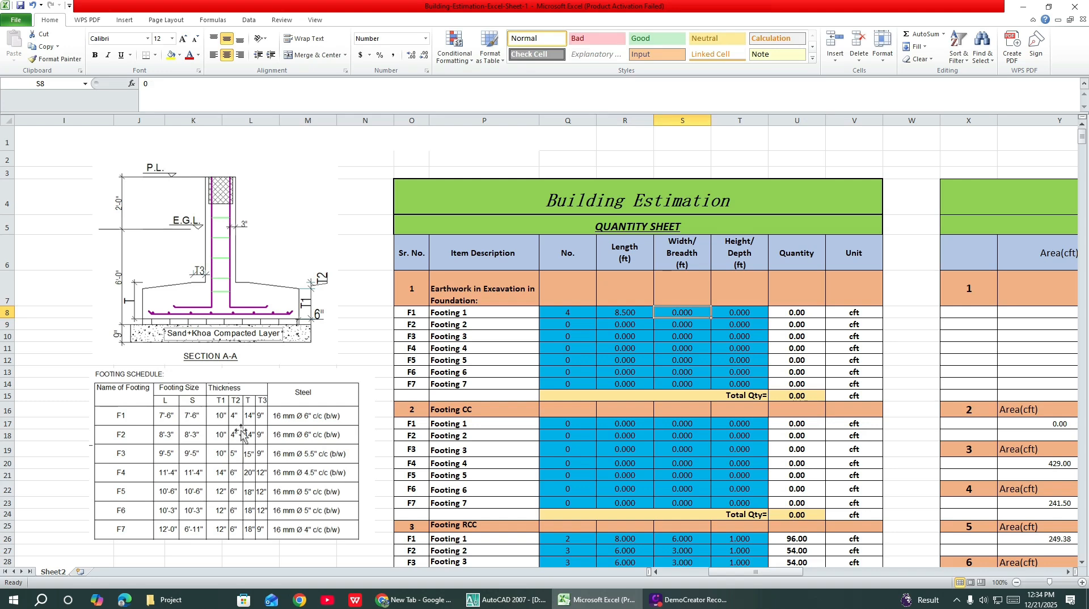
pyautogui.write('8')
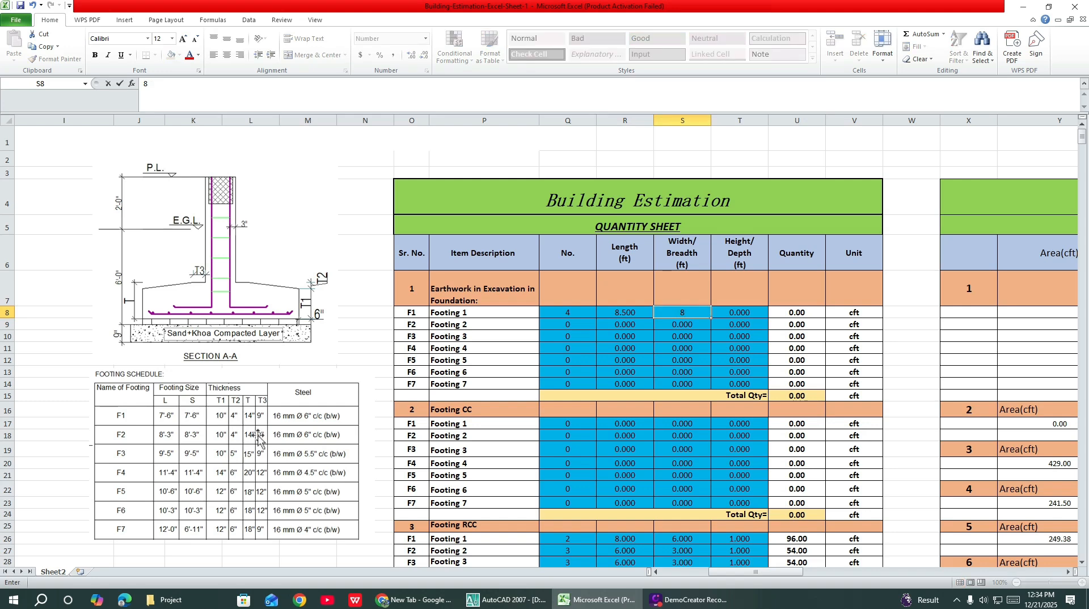
pyautogui.write('.5')
pyautogui.click(732, 318)
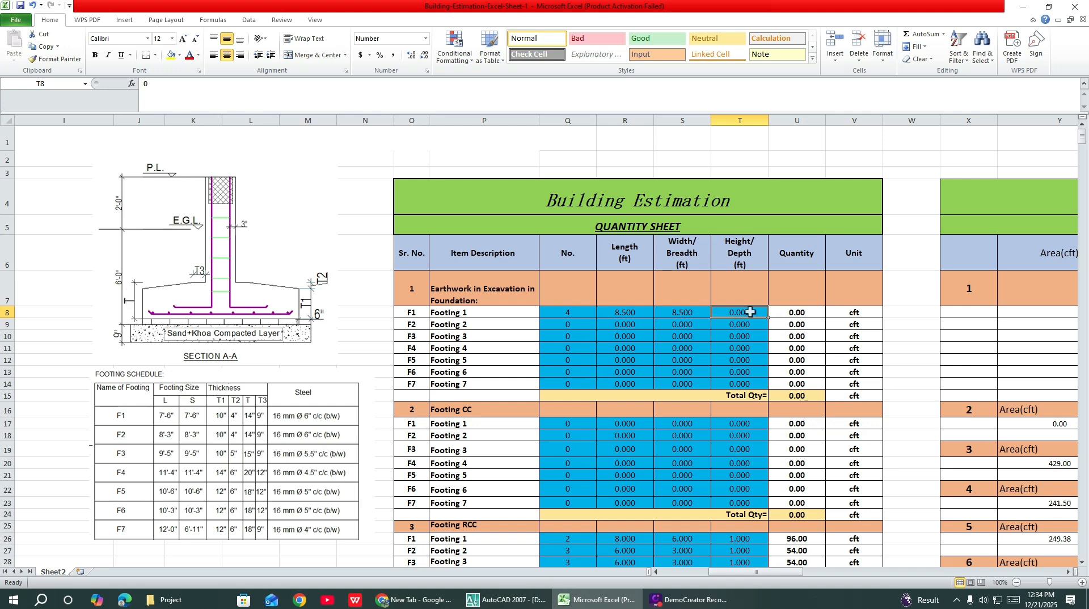
pyautogui.write('6.75')
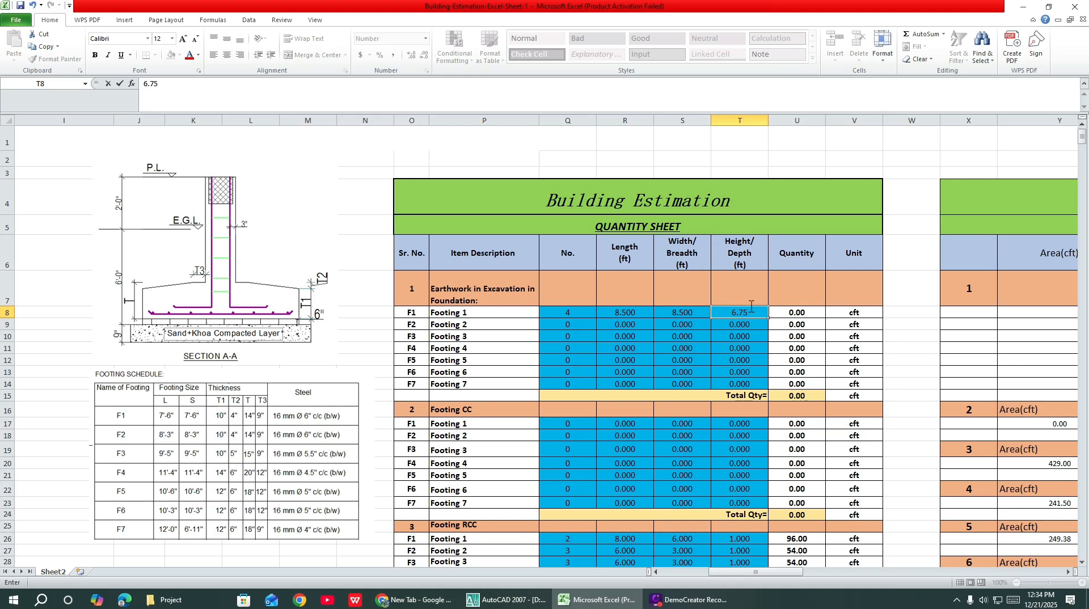
# Enter 5 footings with 9.25 ft length and width for Footing 2's excavation, and fill Footing 1's depth down through Footing 7
pyautogui.click(571, 323)
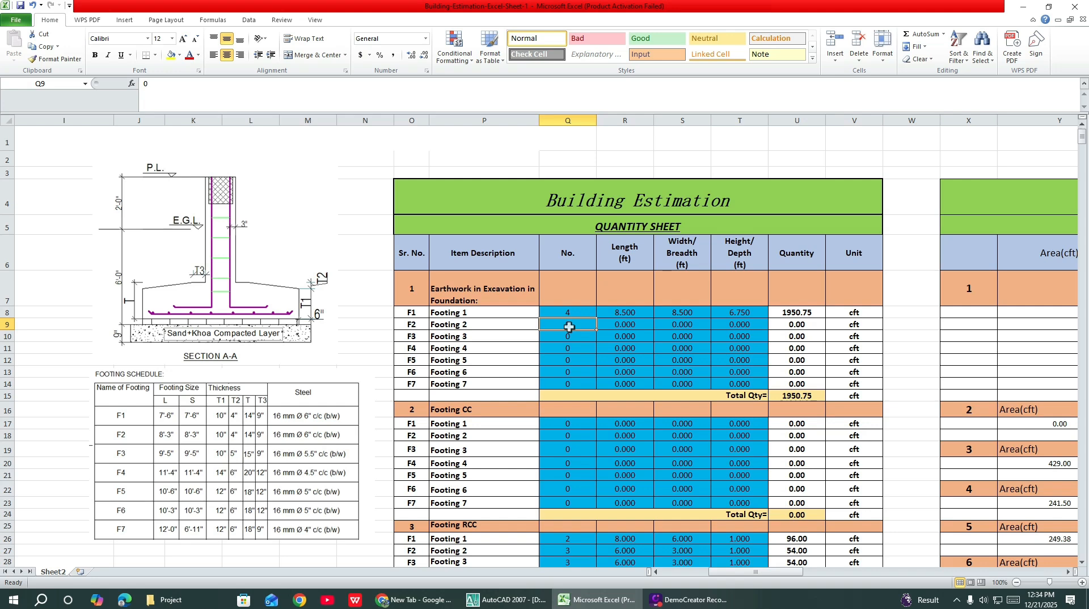
pyautogui.write('5')
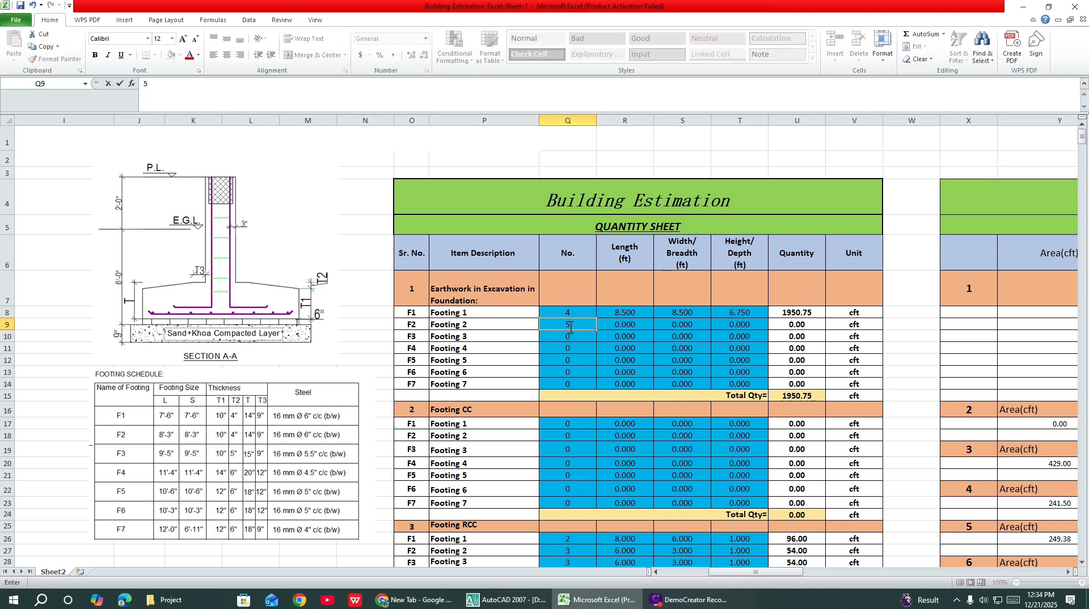
pyautogui.click(626, 323)
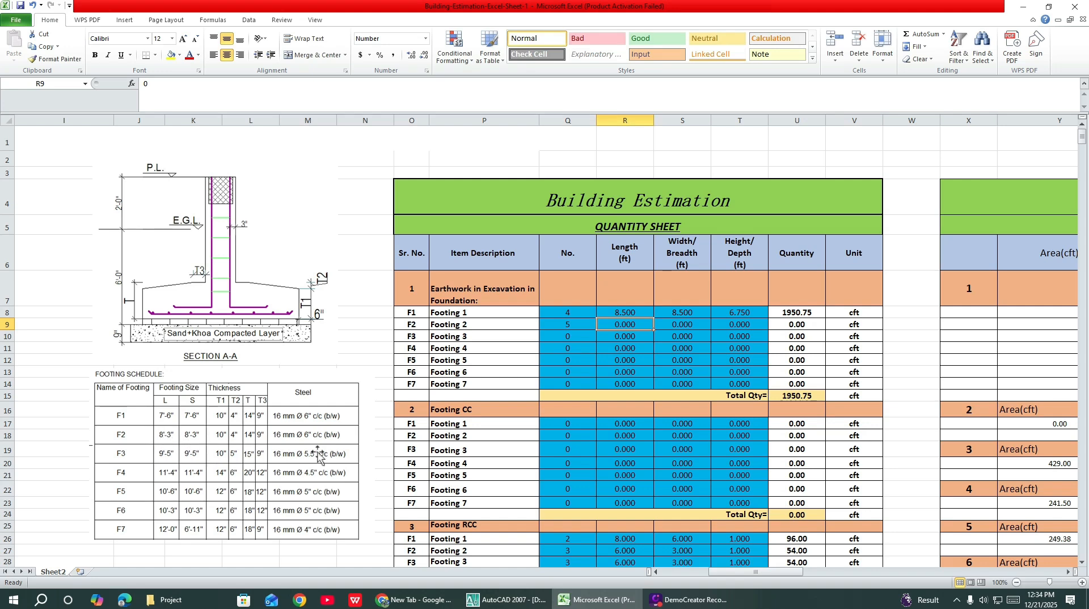
pyautogui.write('9.25')
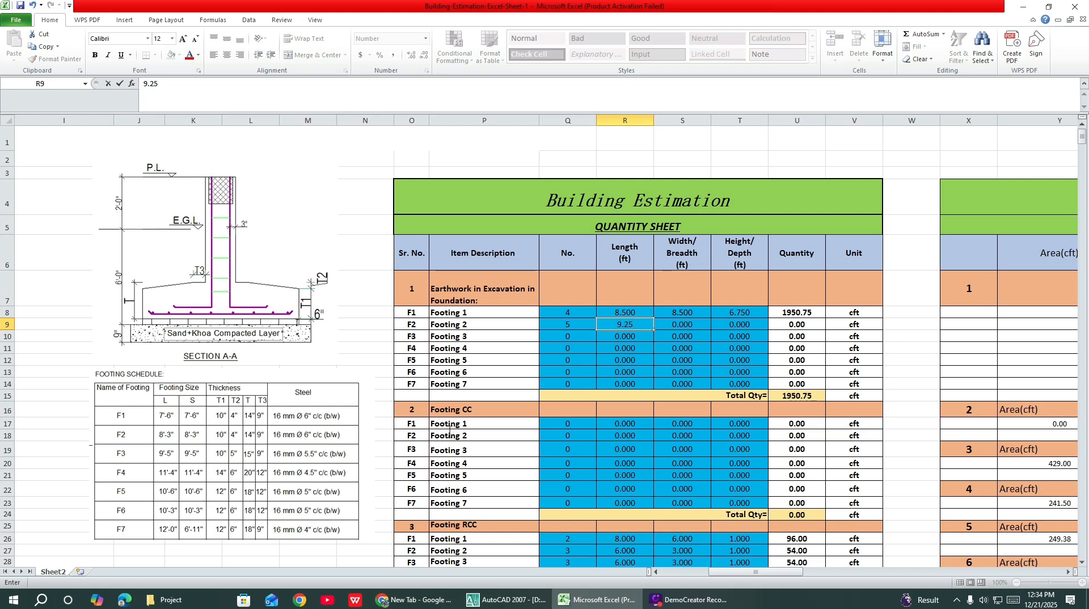
pyautogui.click(674, 327)
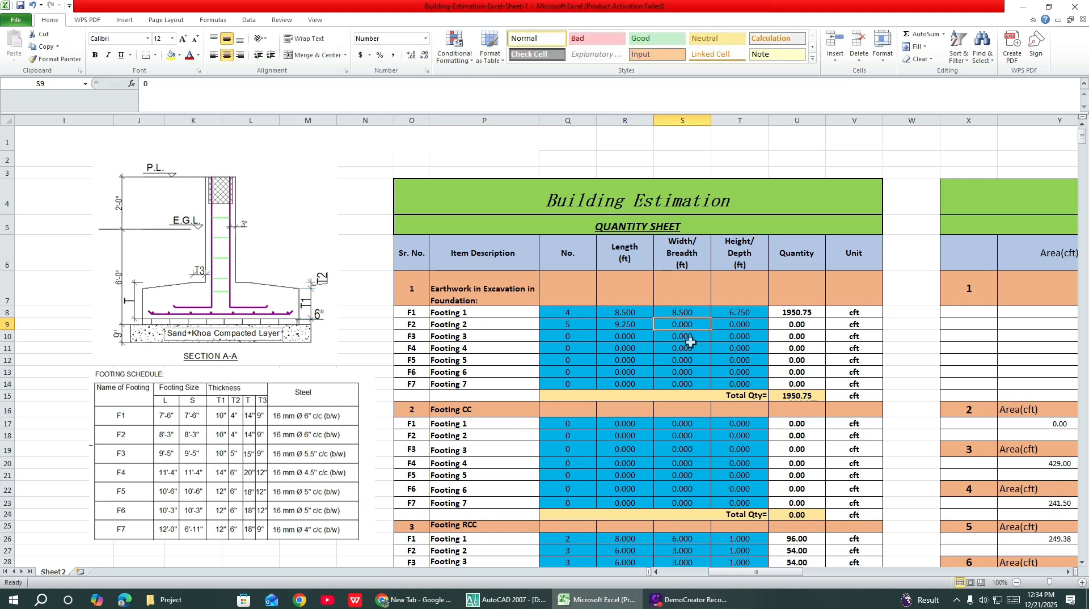
pyautogui.write('9.2')
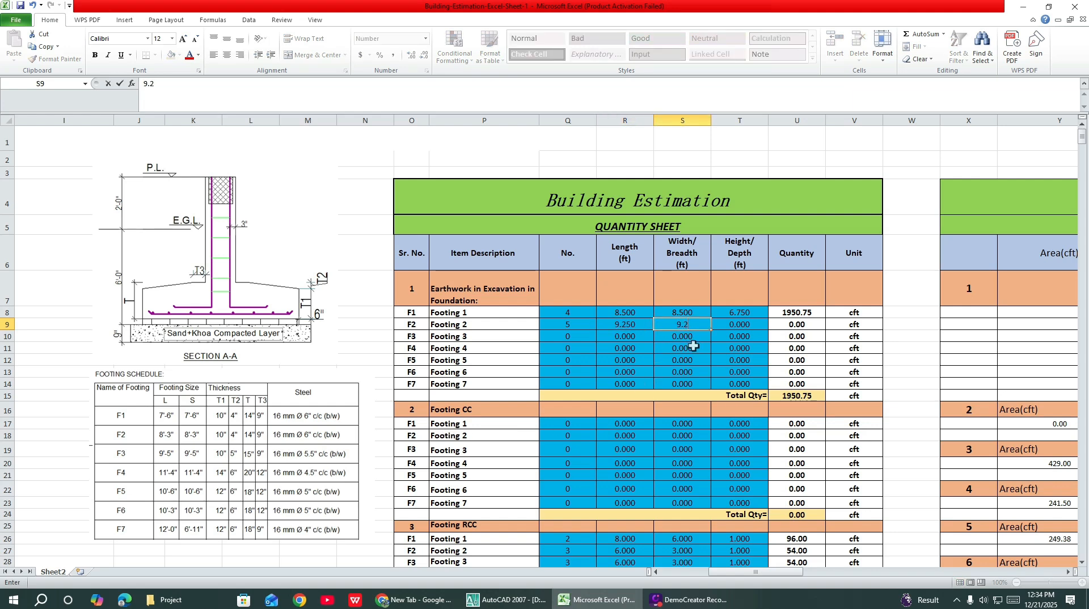
pyautogui.write('5')
pyautogui.click(740, 314)
pyautogui.moveTo(769, 318); pyautogui.dragTo(763, 386)
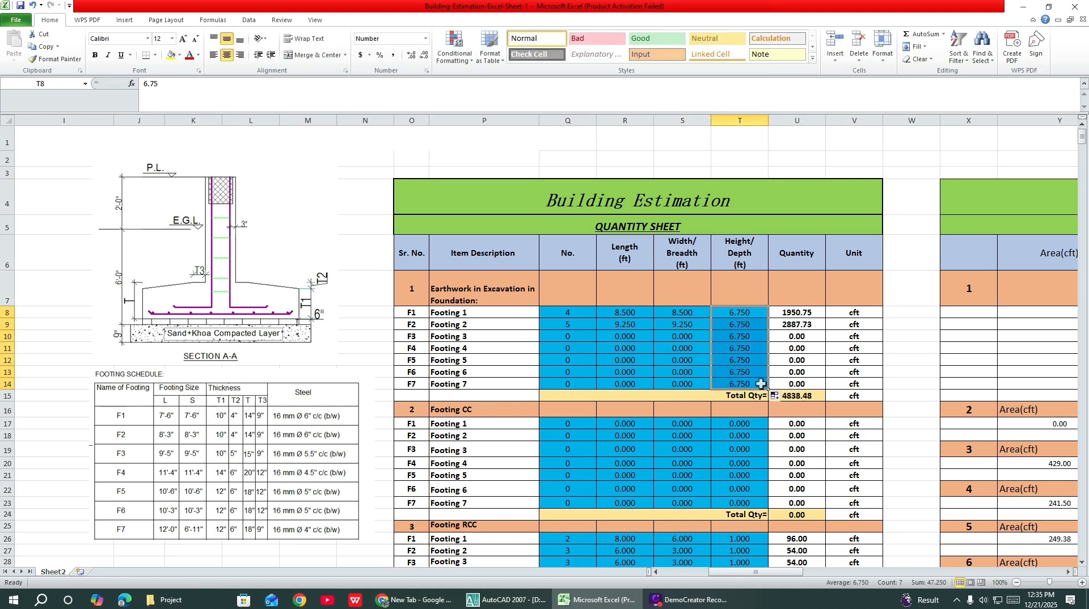
# Enter 3 footings with 10.42 ft length and width for Footing 3's excavation
pyautogui.click(579, 335)
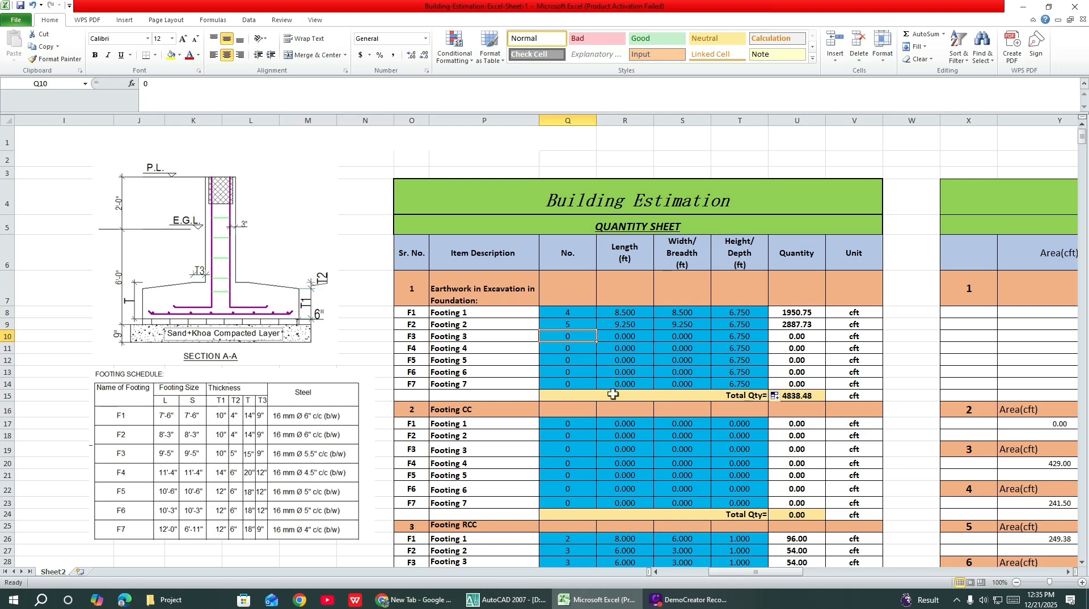
pyautogui.write('3')
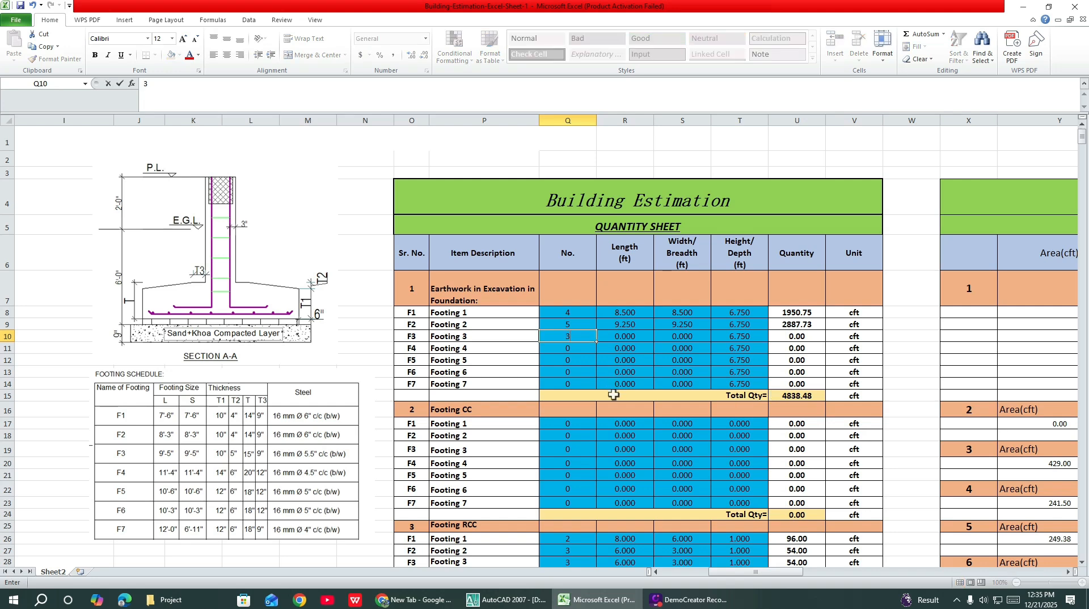
pyautogui.click(633, 339)
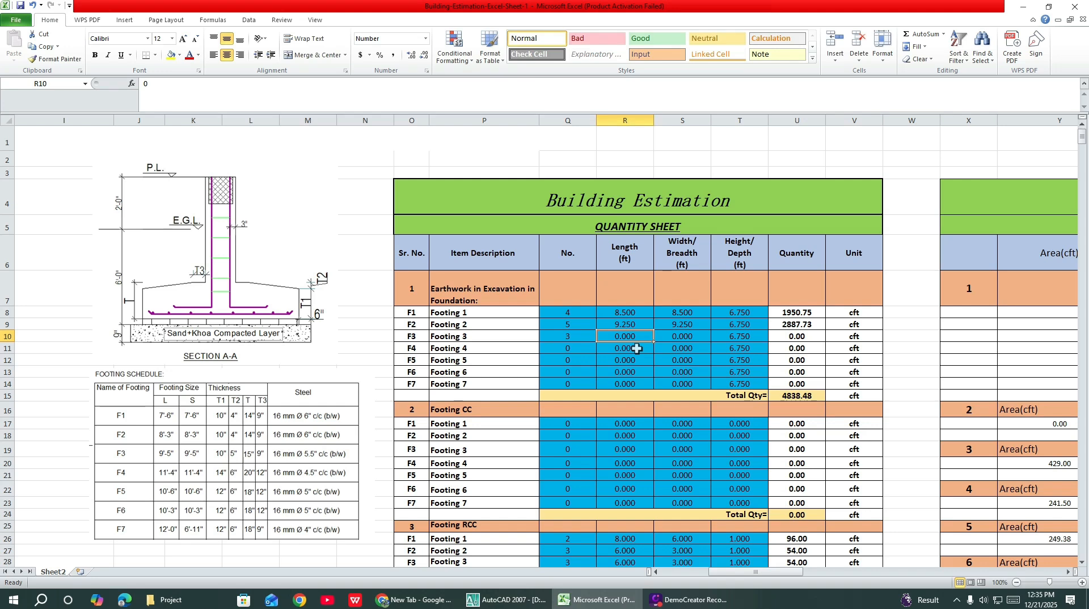
pyautogui.write('10')
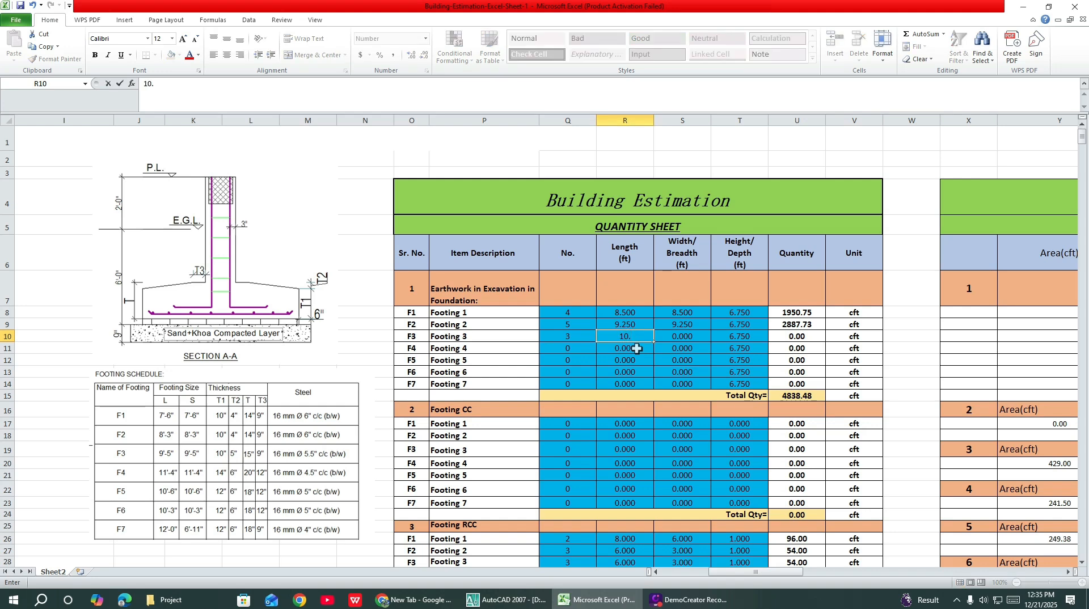
pyautogui.write('.42')
pyautogui.click(688, 339)
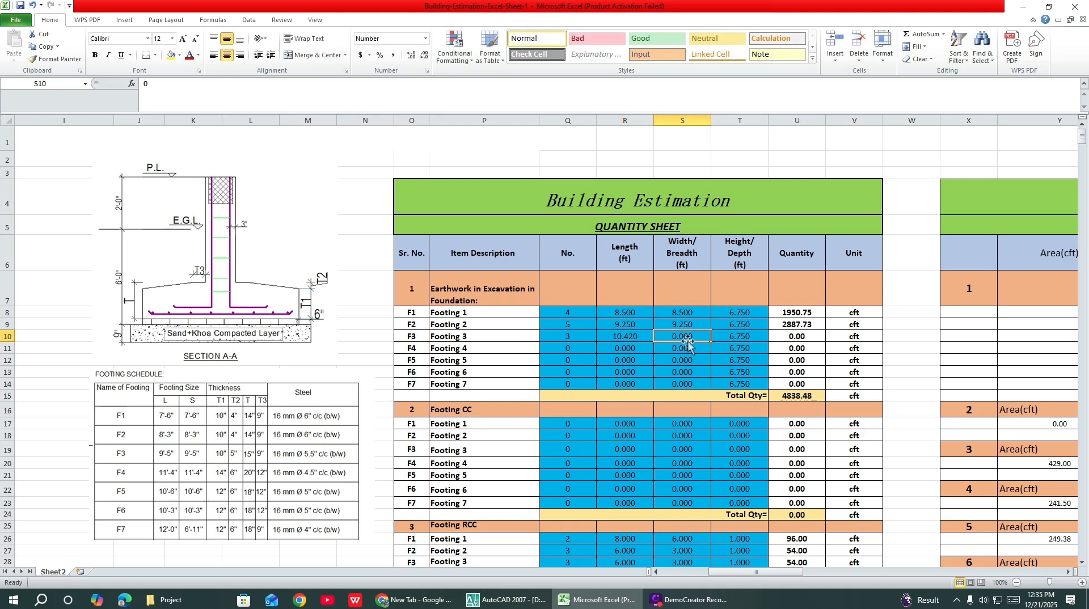
pyautogui.write('10.42')
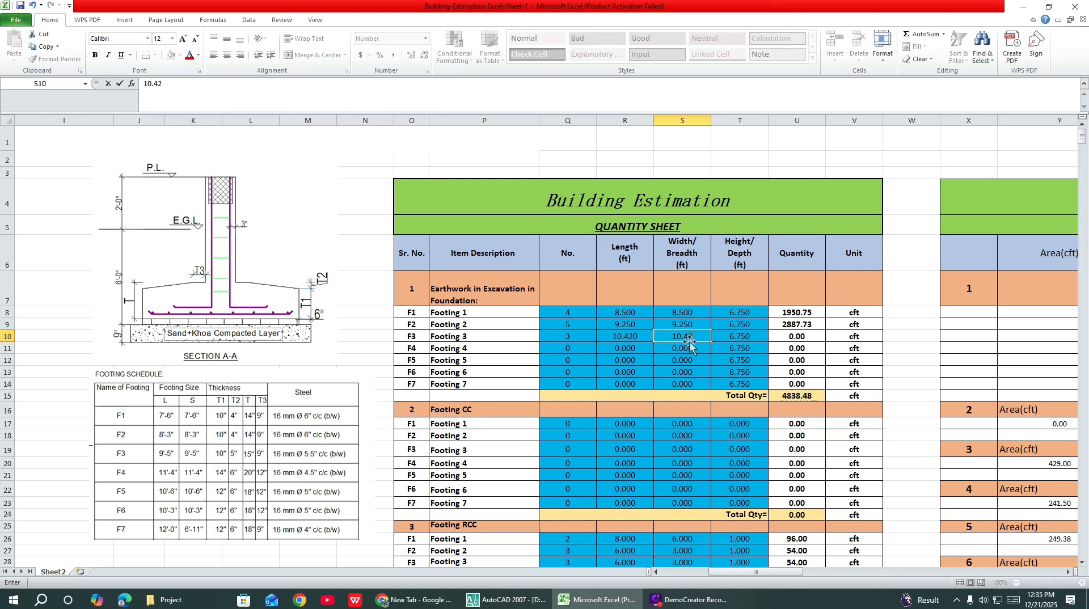
pyautogui.click(625, 347)
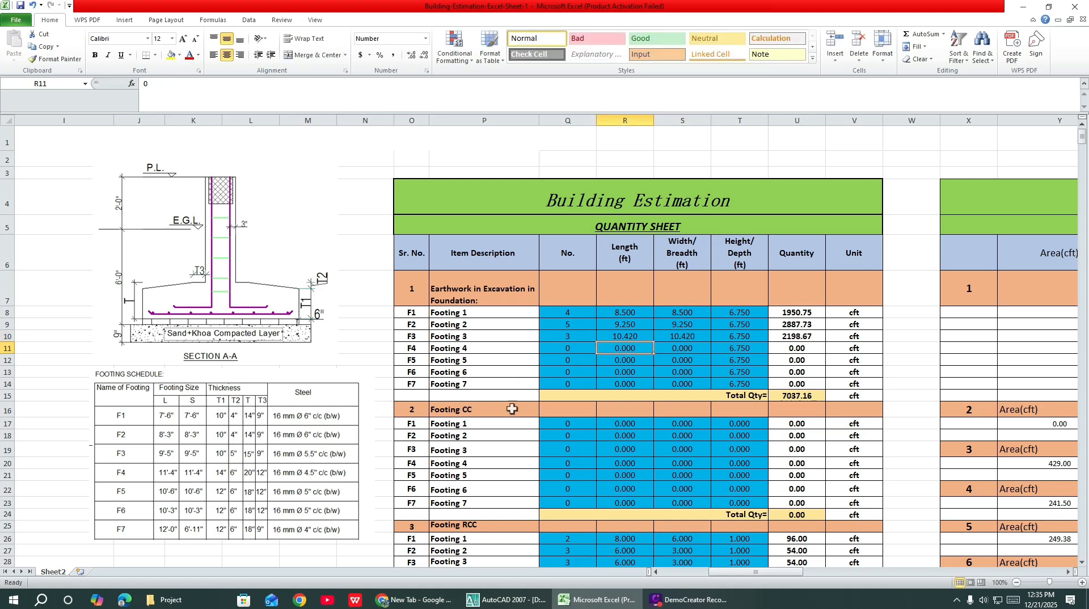
# Enter 2 footings with 12.33 ft length and width for Footing 4's excavation
pyautogui.click(576, 349)
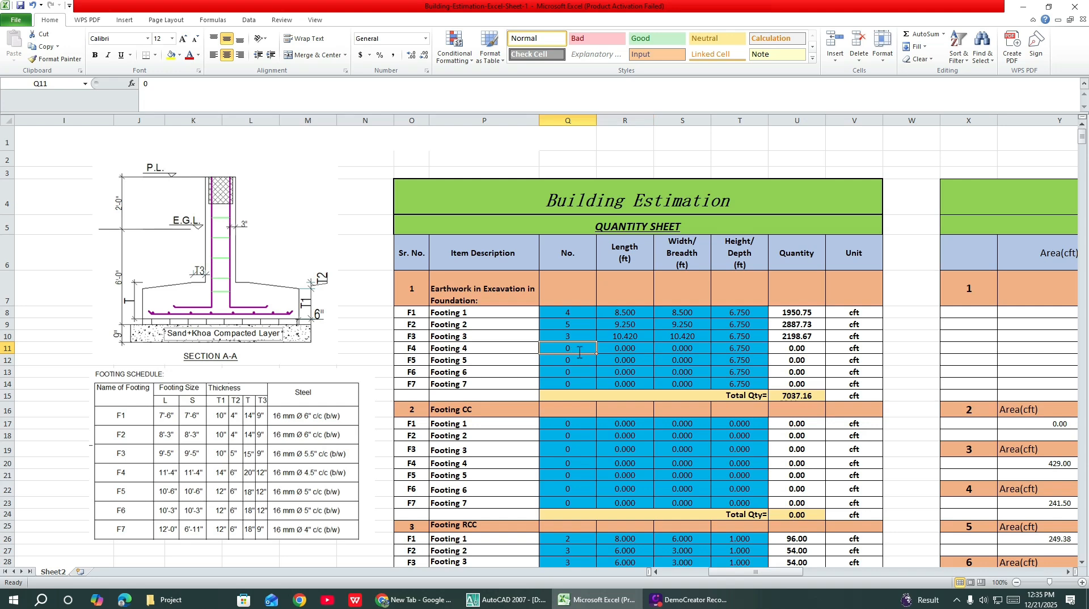
pyautogui.write('2')
pyautogui.click(623, 348)
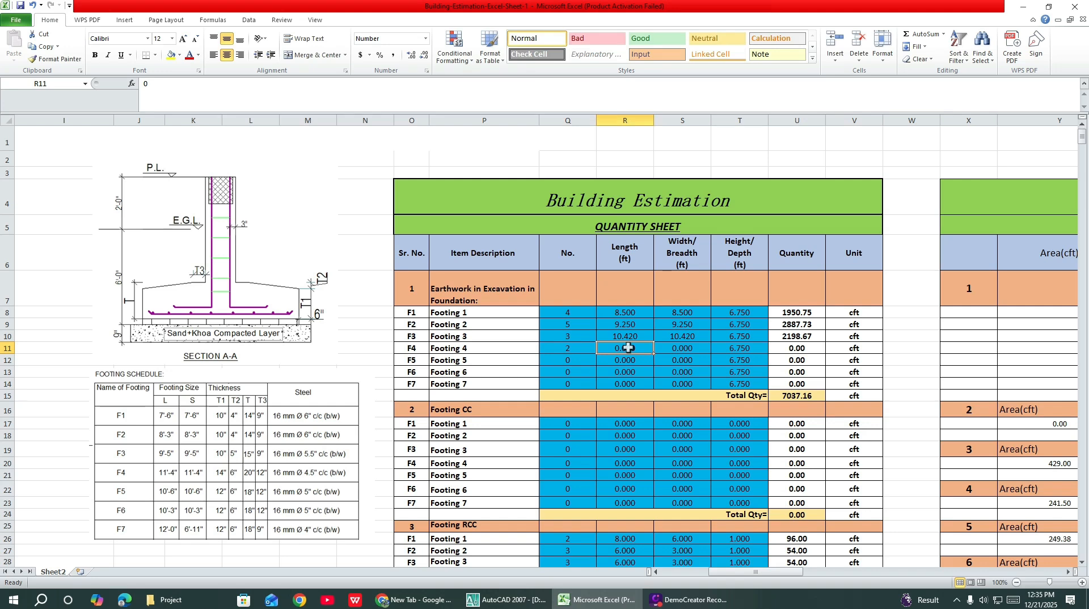
pyautogui.write('12')
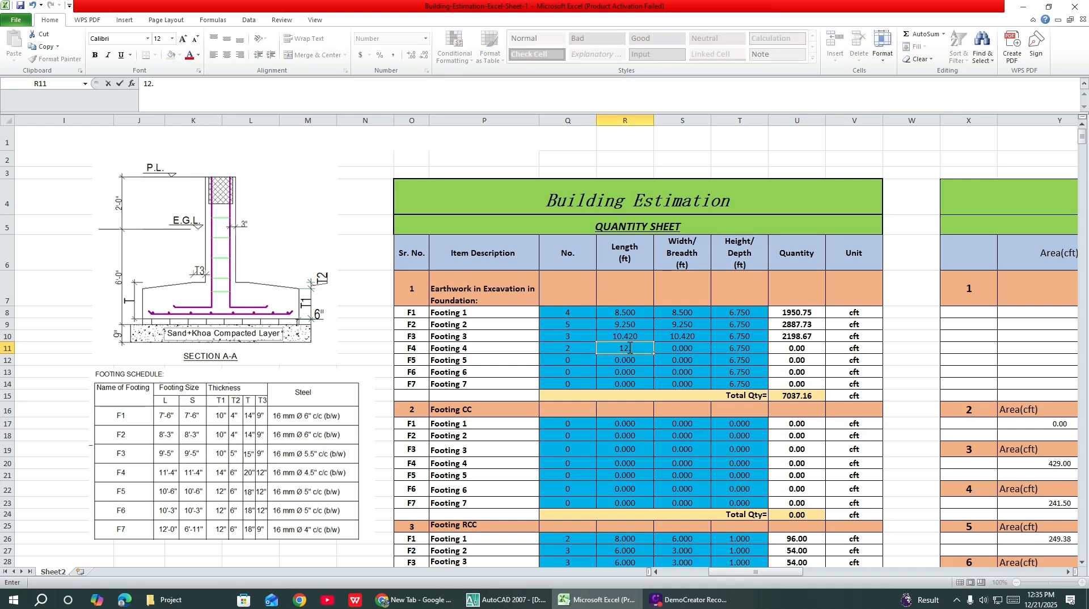
pyautogui.write('.33')
pyautogui.click(688, 349)
pyautogui.write('1')
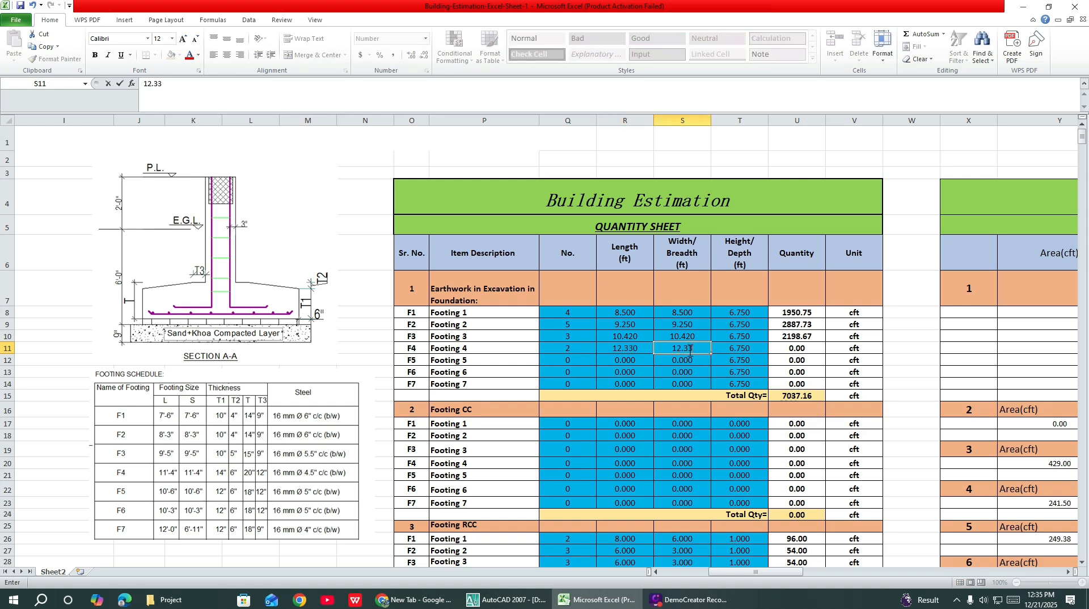
pyautogui.write('2.33')
pyautogui.click(741, 346)
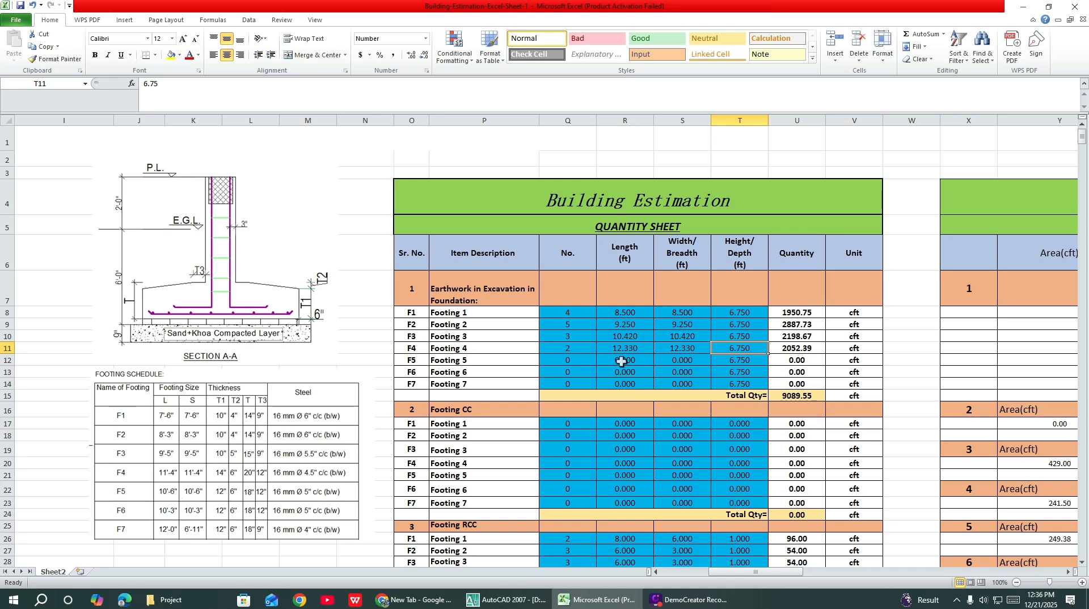
# Enter 4 footings with 11.5 ft length and width for Footing 5's excavation
pyautogui.click(583, 362)
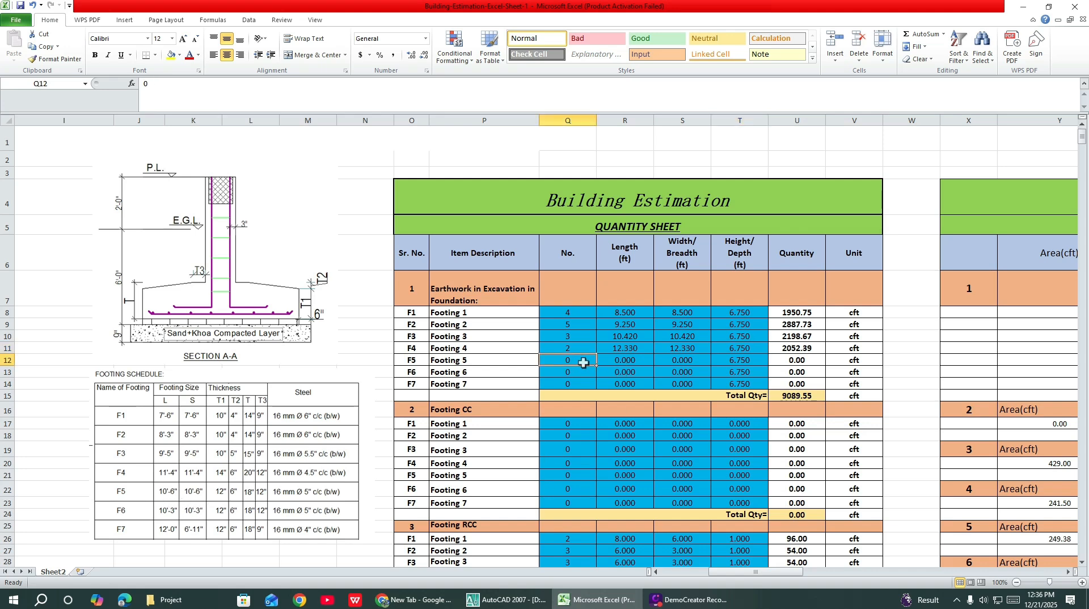
pyautogui.write('4')
pyautogui.click(627, 363)
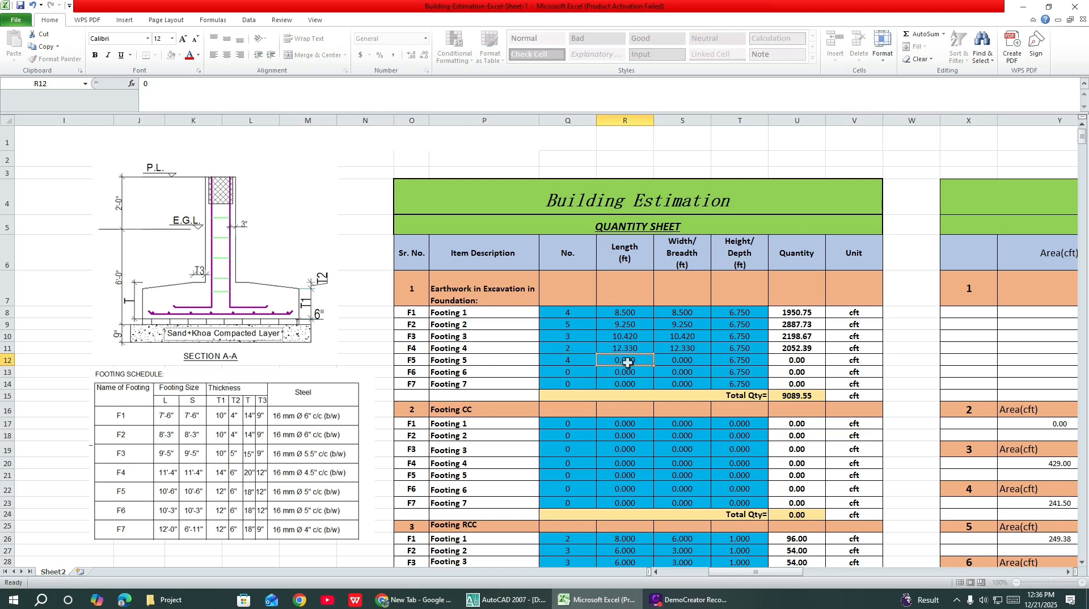
pyautogui.write('11.5')
pyautogui.click(678, 361)
pyautogui.write('11.')
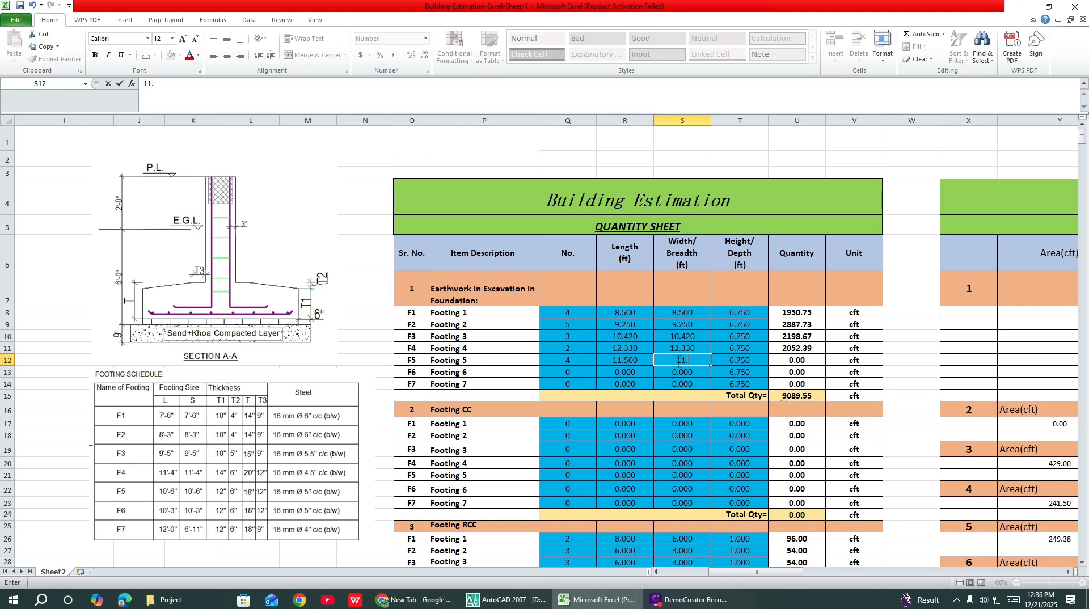
pyautogui.write('5')
pyautogui.click(743, 363)
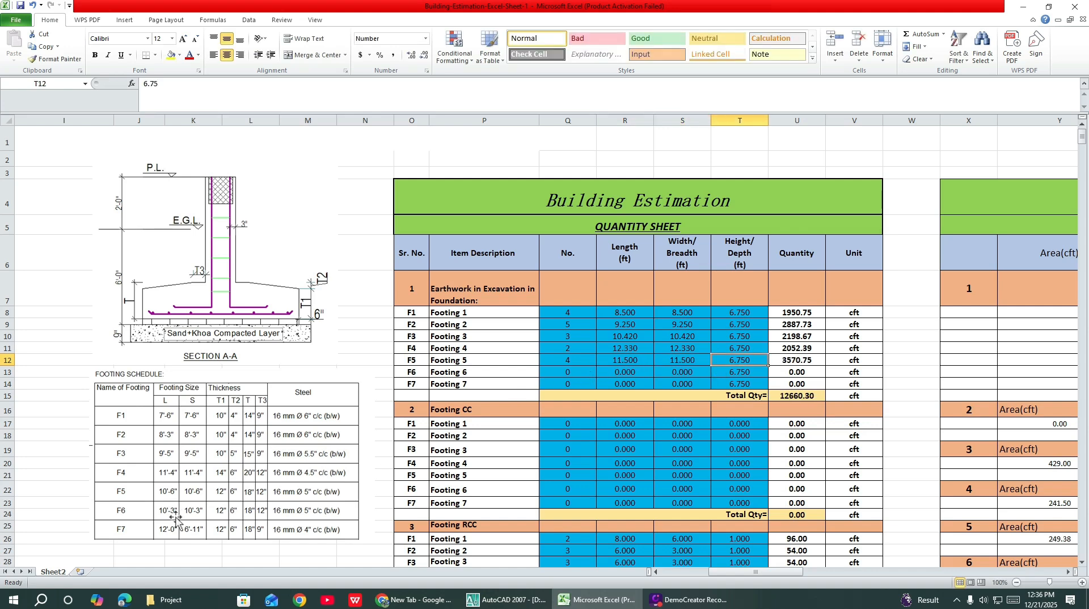
# Enter 6 footings with 11.25 ft length and width for Footing 6's excavation
pyautogui.click(567, 375)
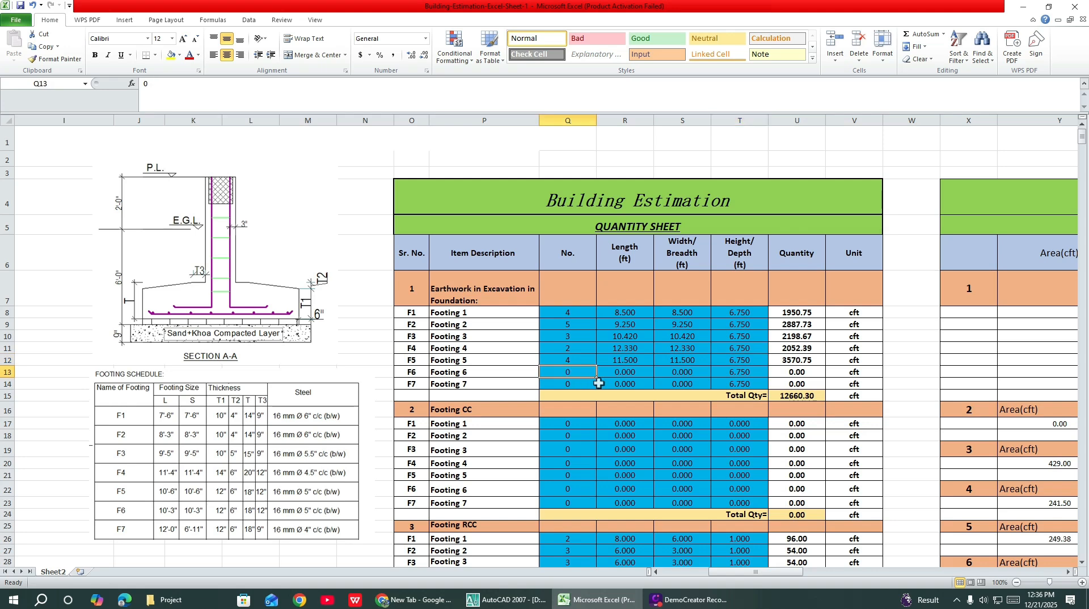
pyautogui.write('6')
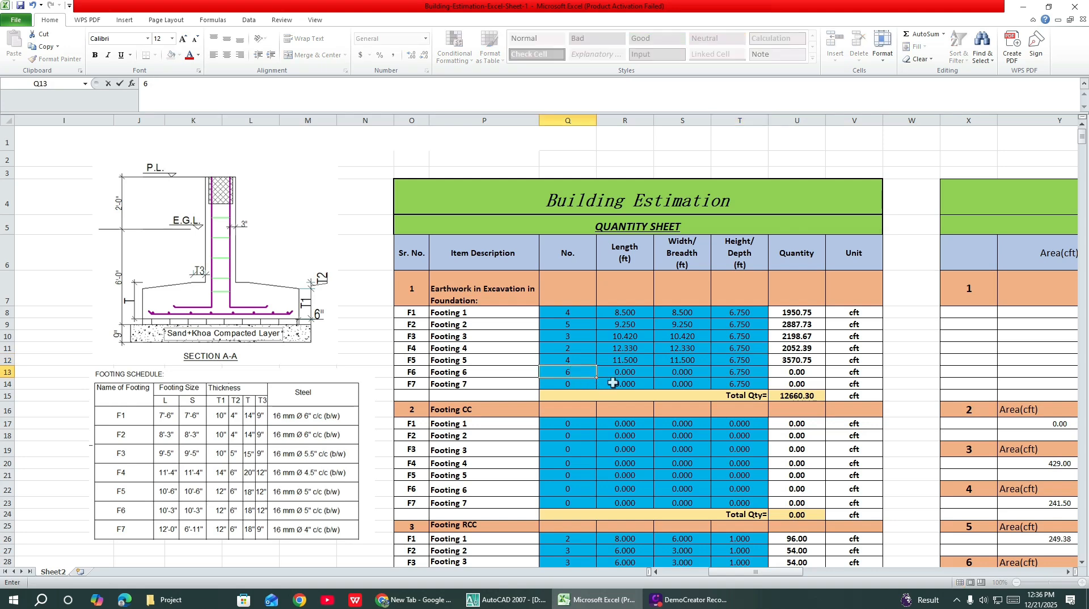
pyautogui.click(622, 373)
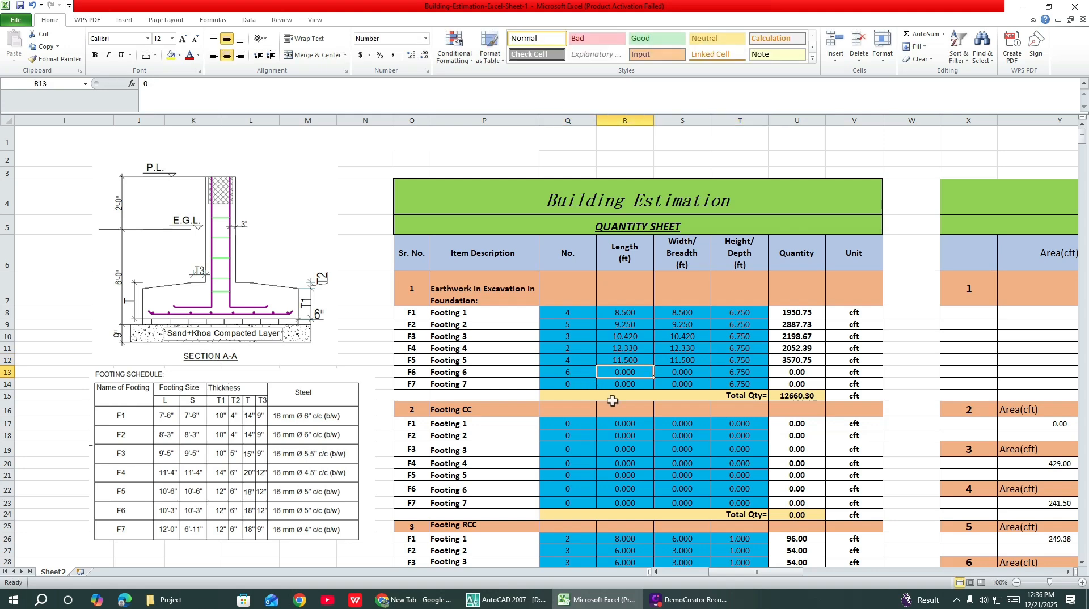
pyautogui.write('11.25')
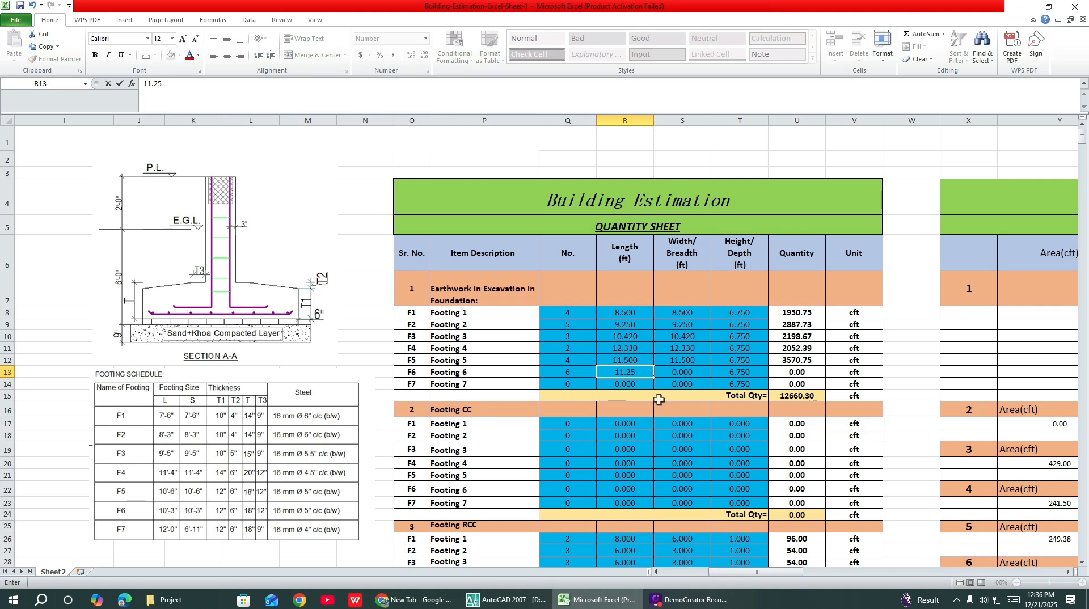
pyautogui.click(693, 375)
pyautogui.write('11.25')
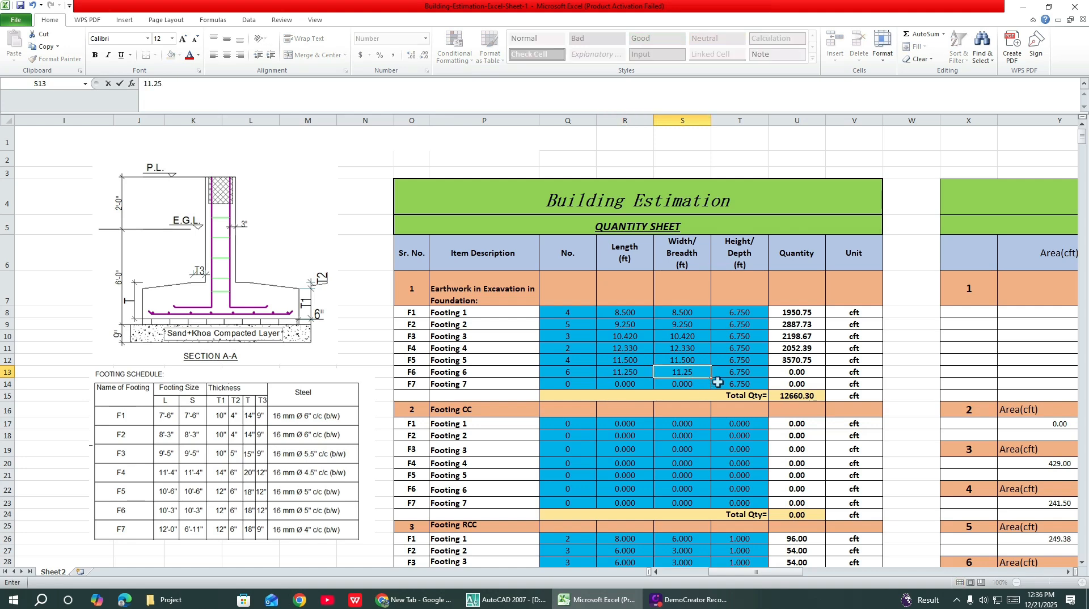
# Enter 3 footings with 13 ft length and 7.92 ft width for Footing 7's excavation
pyautogui.click(561, 384)
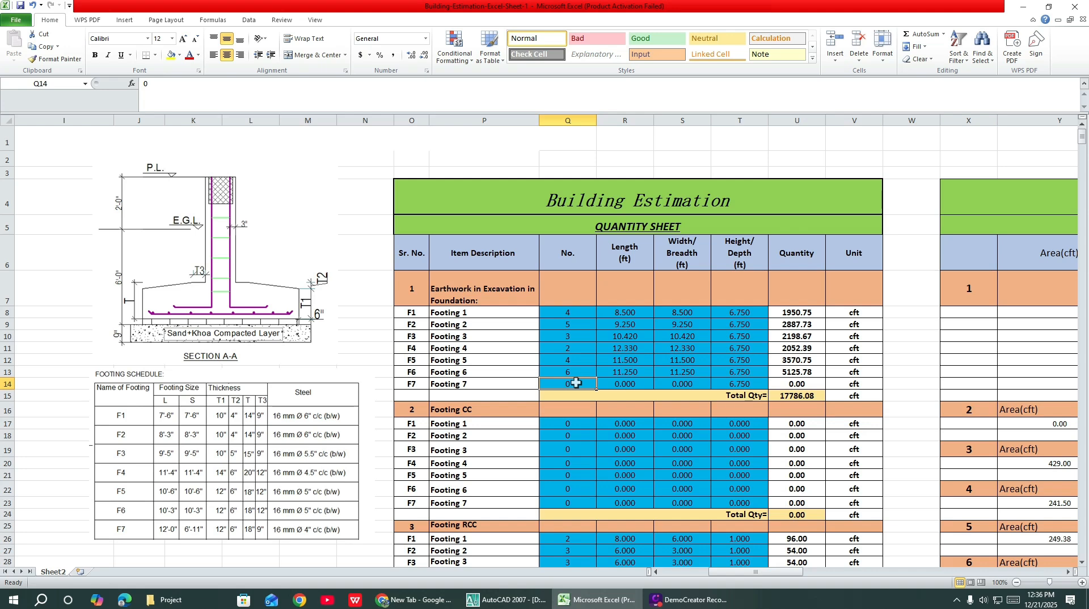
pyautogui.write('3')
pyautogui.click(624, 383)
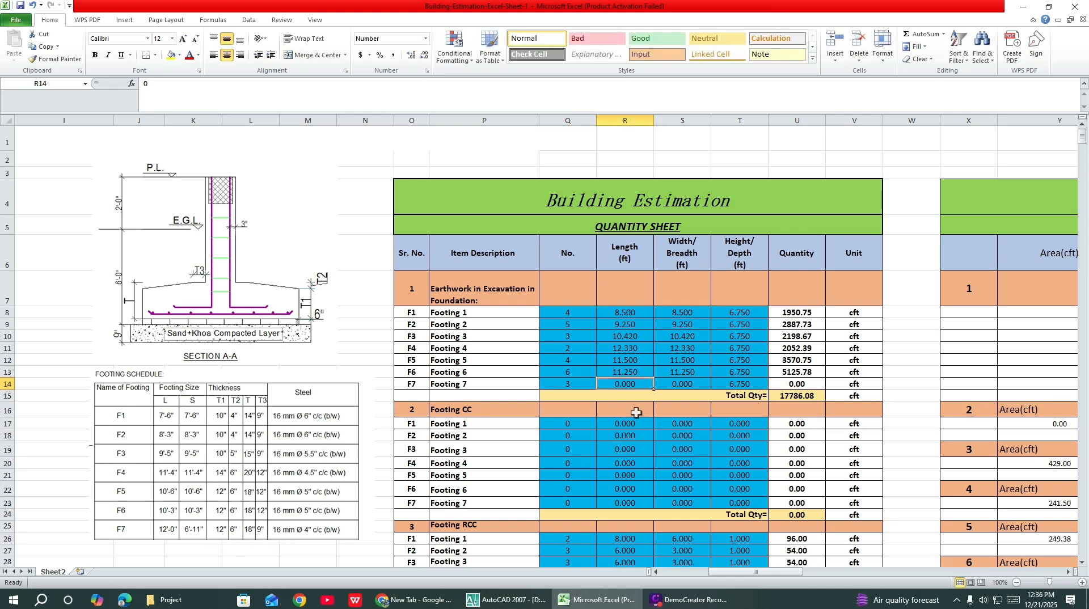
pyautogui.write('13')
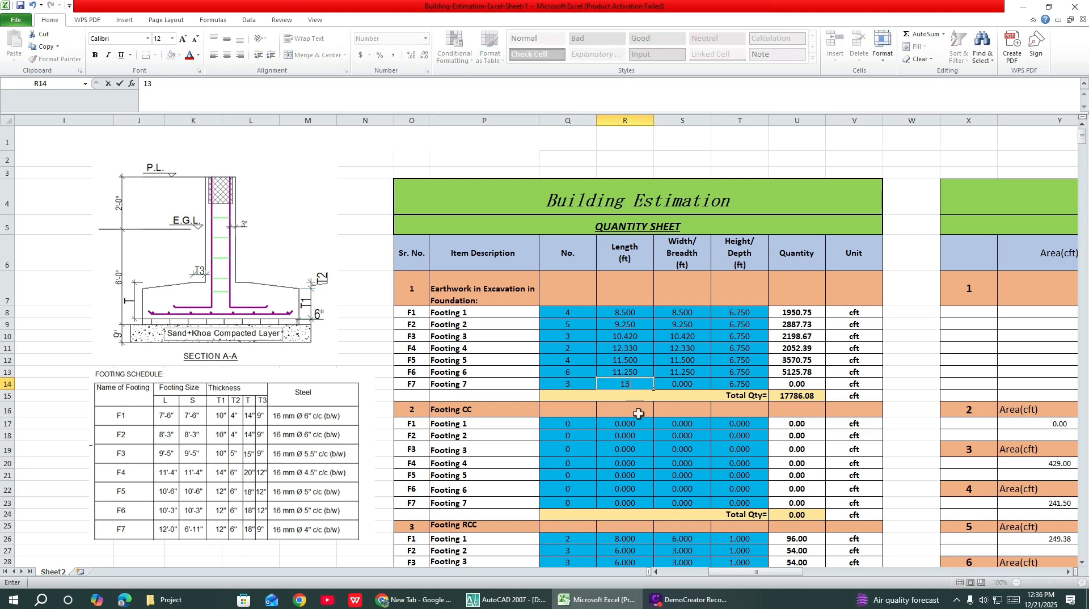
pyautogui.click(688, 381)
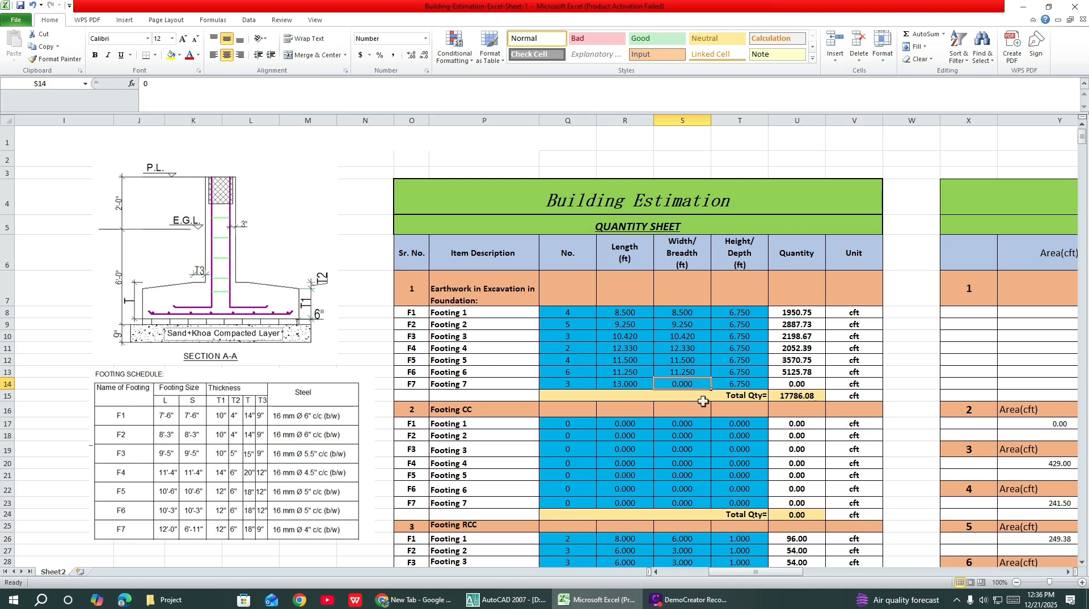
pyautogui.write('7.92')
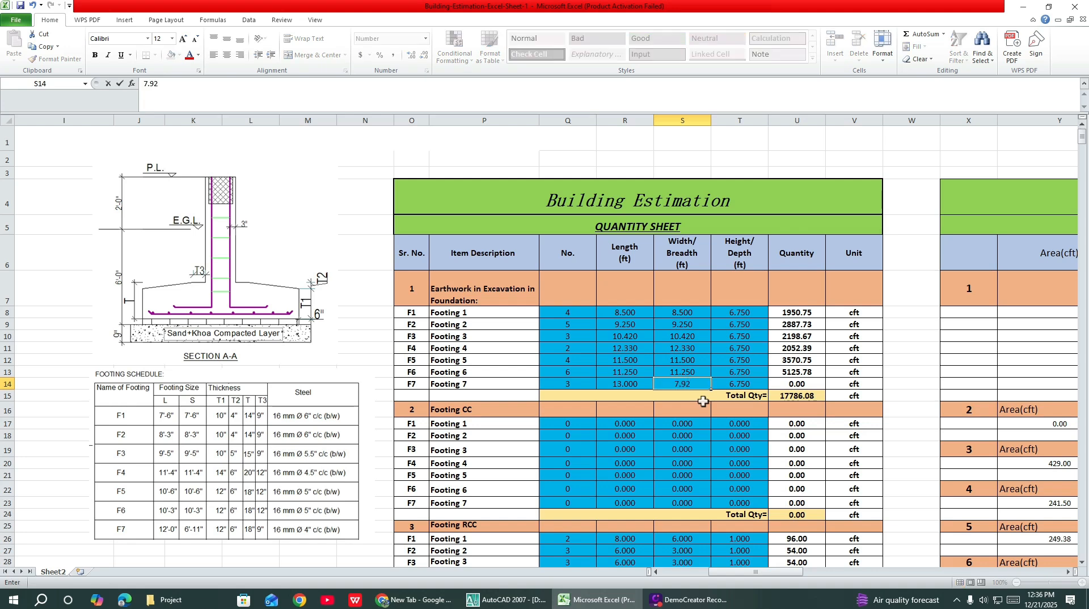
pyautogui.click(737, 385)
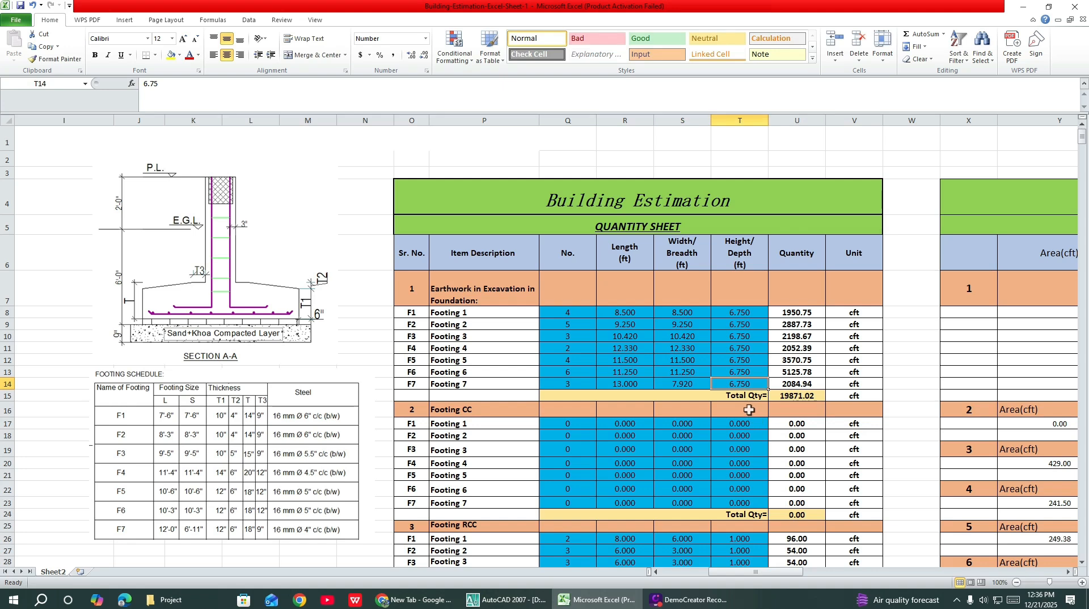